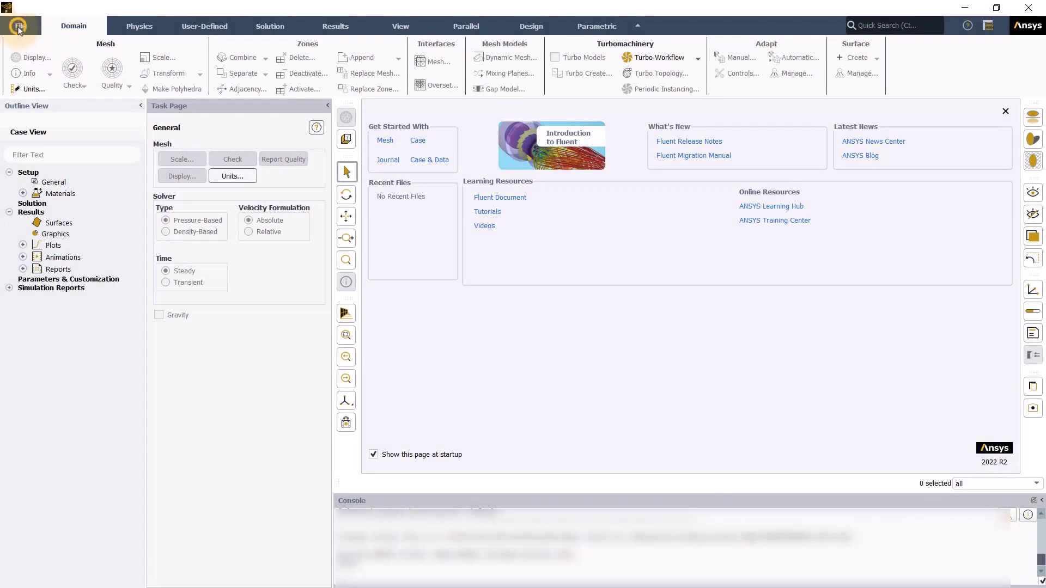
Read the channel case together with its data, then go to the Results ribbon
{"action": "left_click", "coordinate": [20, 28]}
{"action": "mouse_move", "coordinate": [38, 43]}
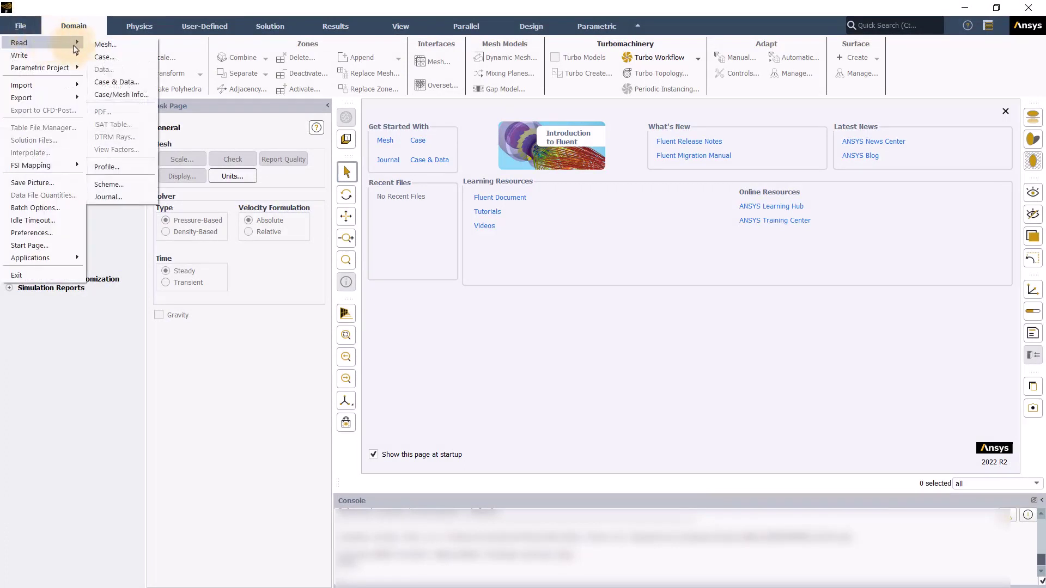
{"action": "left_click", "coordinate": [89, 83]}
{"action": "left_click", "coordinate": [534, 227]}
{"action": "left_click", "coordinate": [672, 348]}
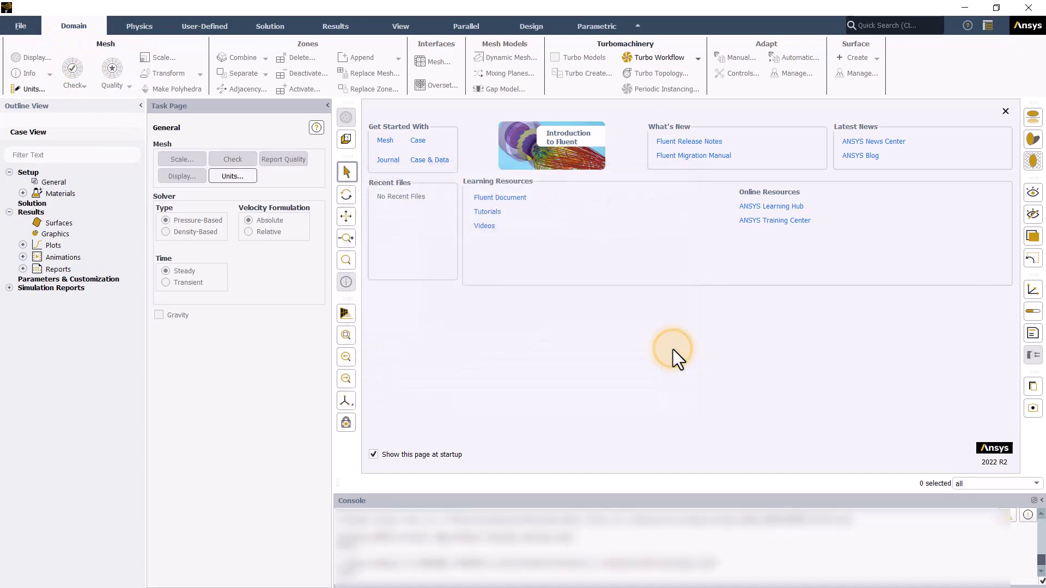
{"action": "left_click", "coordinate": [328, 30]}
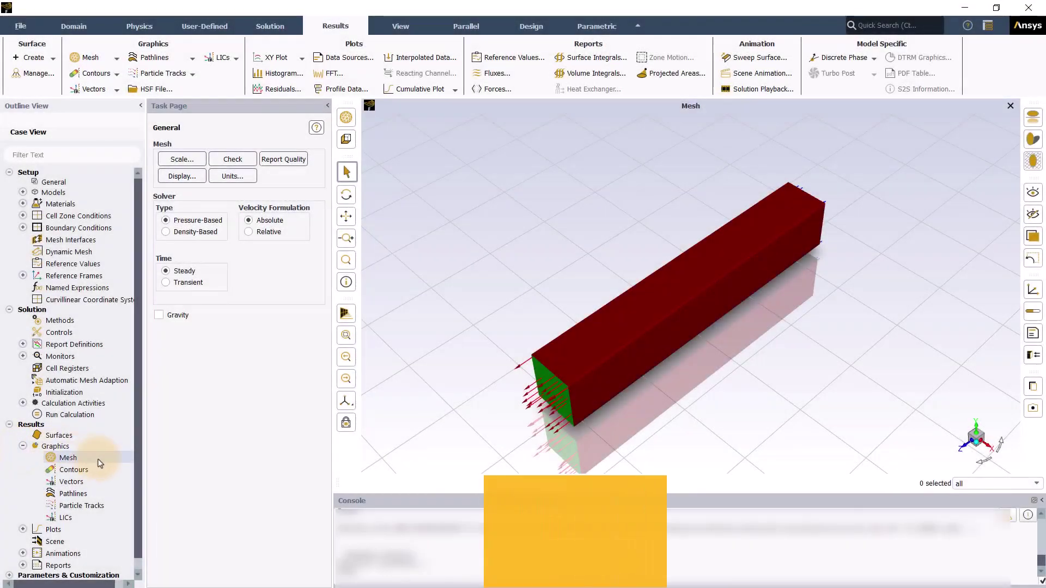
Display mesh-1 with only wall and wall-objects, leaving out inlet, outlet and symmetry
{"action": "right_click", "coordinate": [61, 459]}
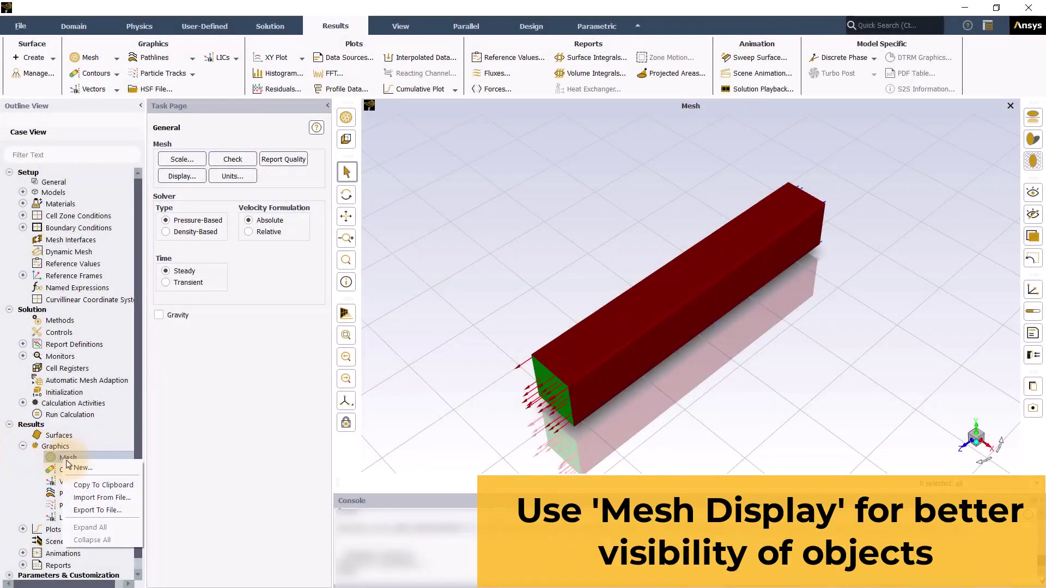
{"action": "key", "text": "Escape"}
{"action": "double_click", "coordinate": [68, 457]}
{"action": "left_click", "coordinate": [545, 215]}
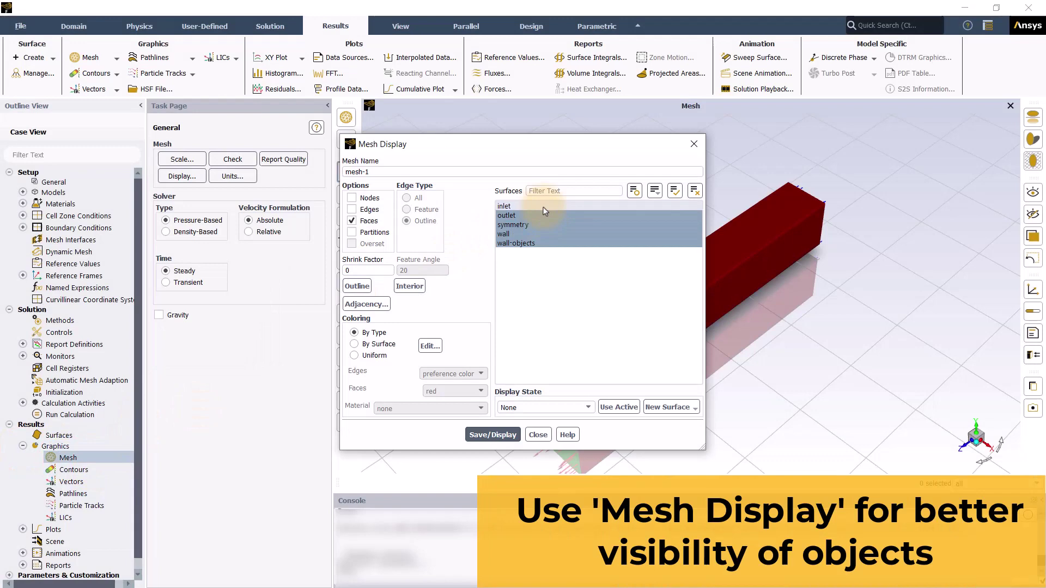
{"action": "left_click", "coordinate": [544, 207]}
{"action": "left_click", "coordinate": [542, 225]}
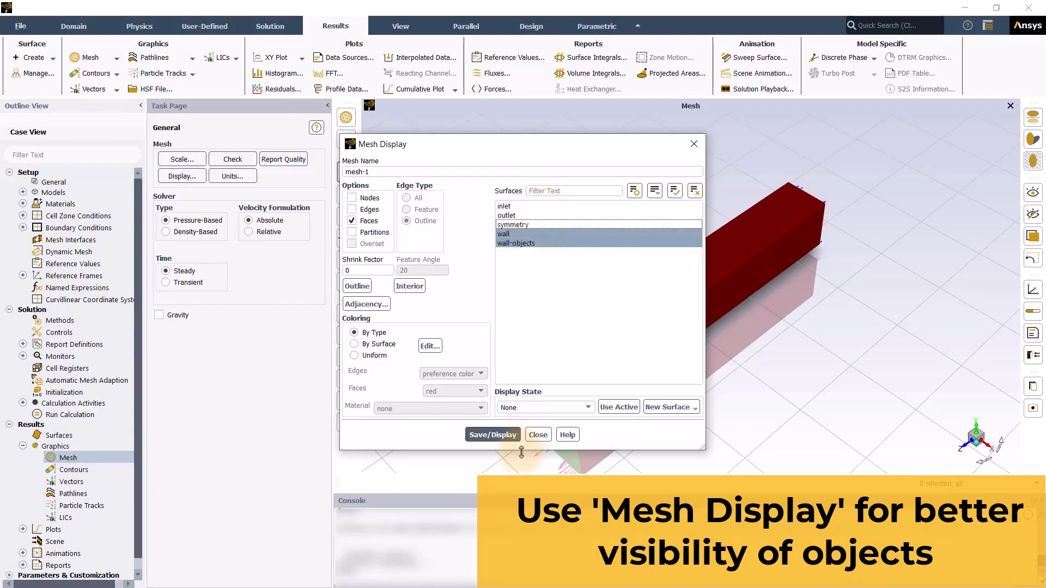
{"action": "left_click", "coordinate": [493, 435]}
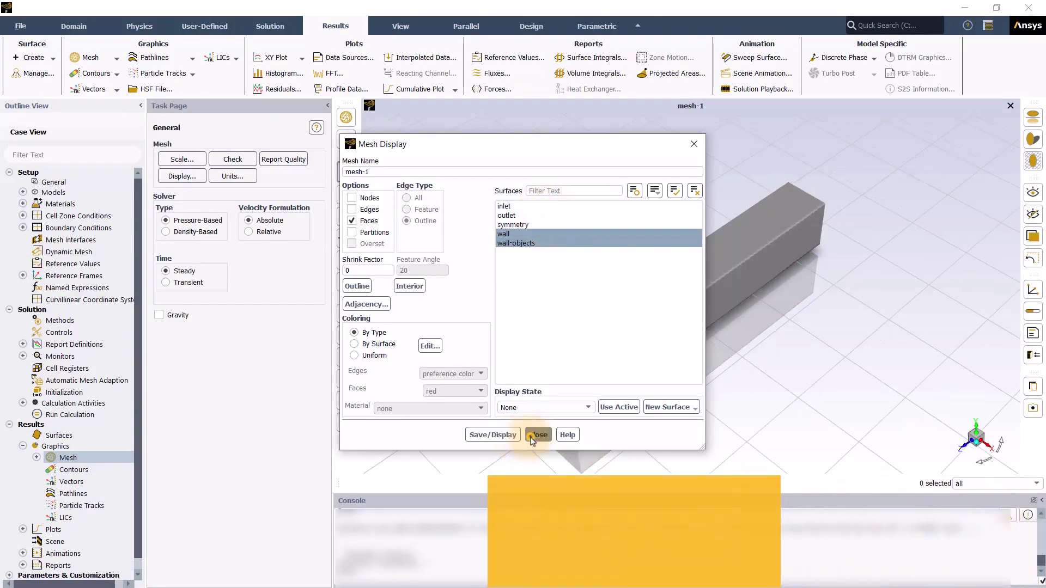
{"action": "left_click", "coordinate": [539, 434]}
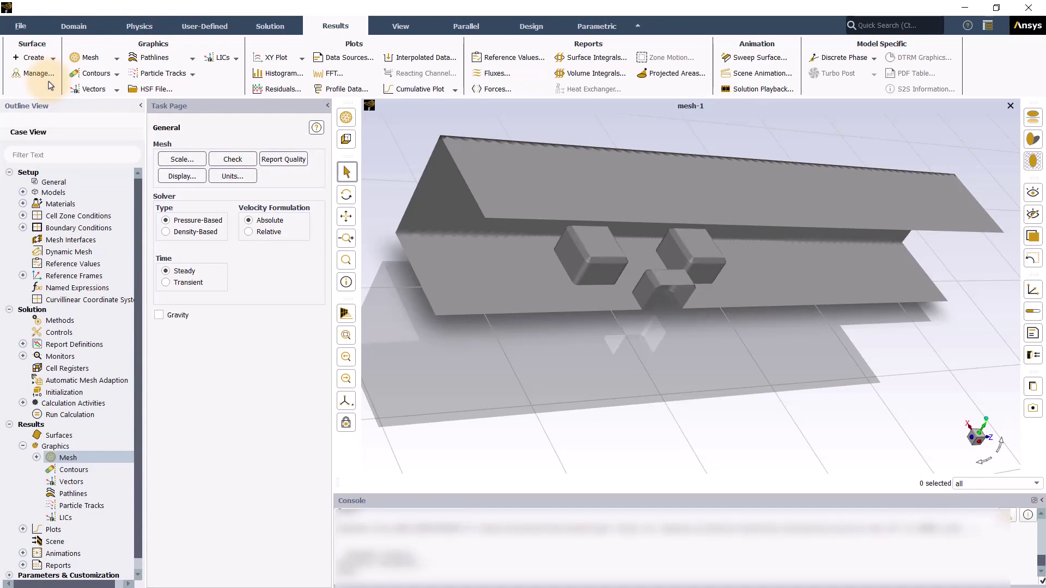
{"action": "left_click", "coordinate": [33, 58]}
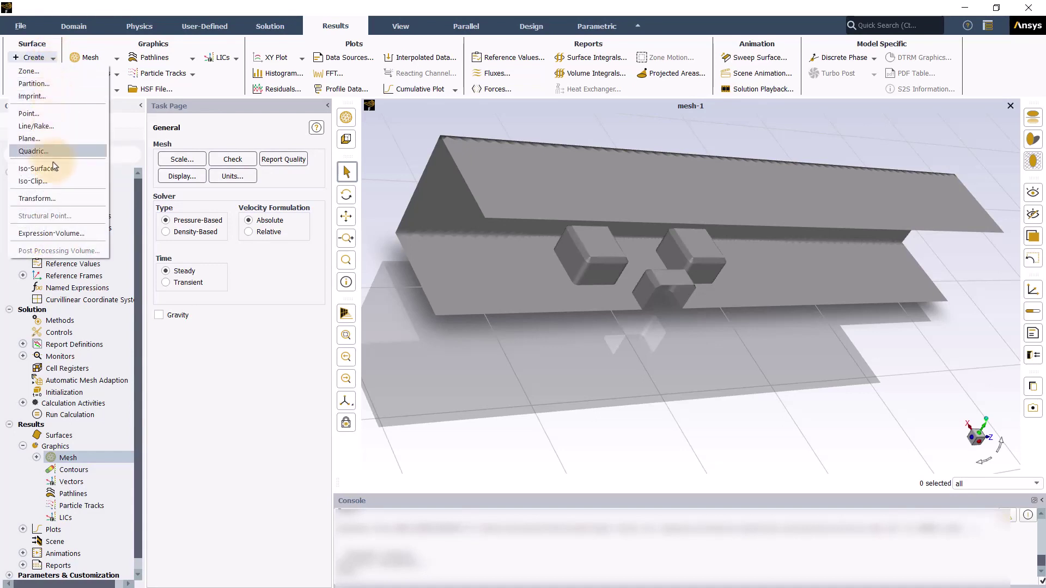
{"action": "left_click", "coordinate": [188, 390]}
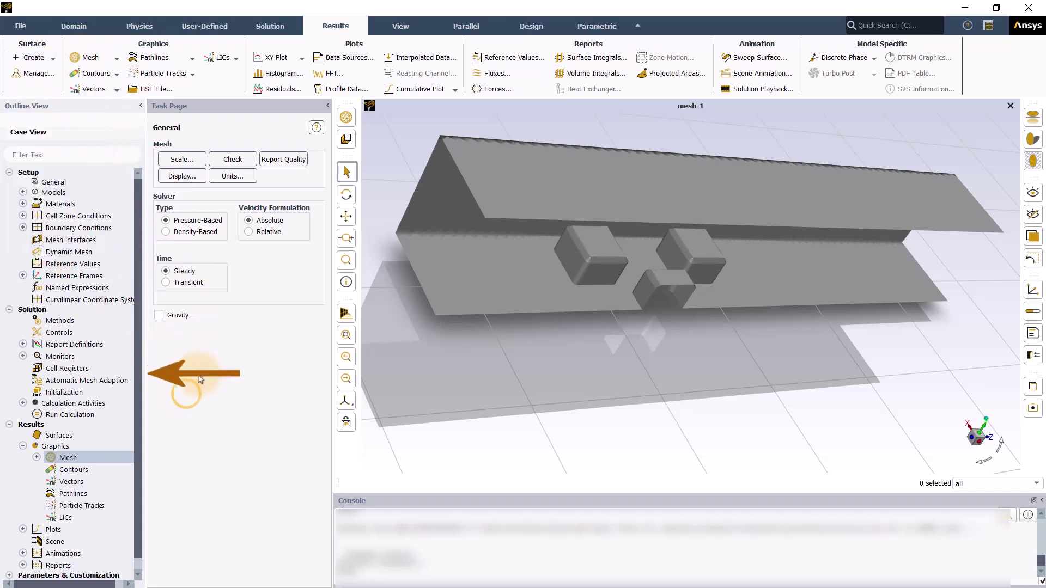
{"action": "right_click", "coordinate": [58, 437]}
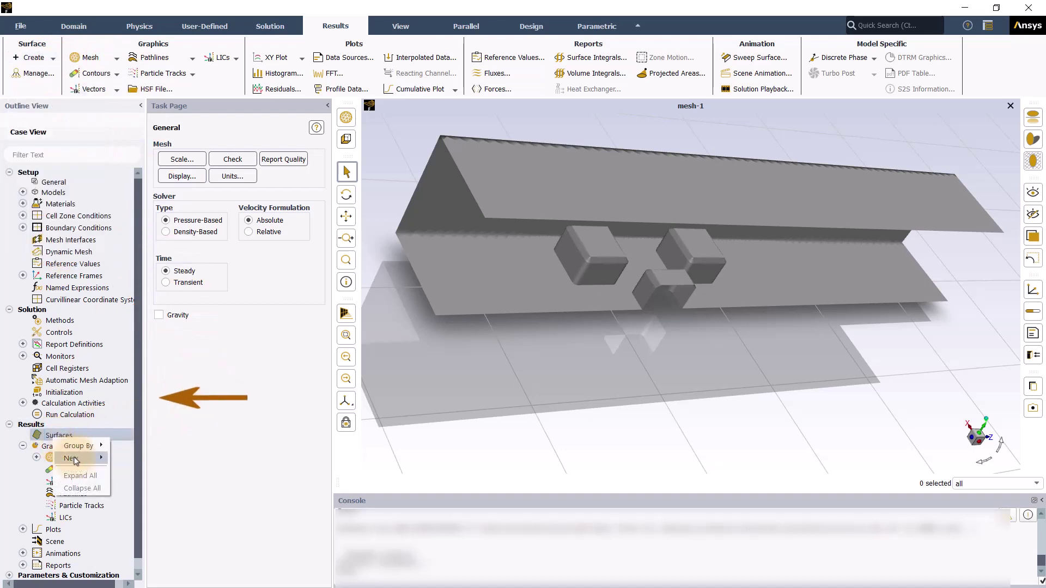
{"action": "mouse_move", "coordinate": [74, 460]}
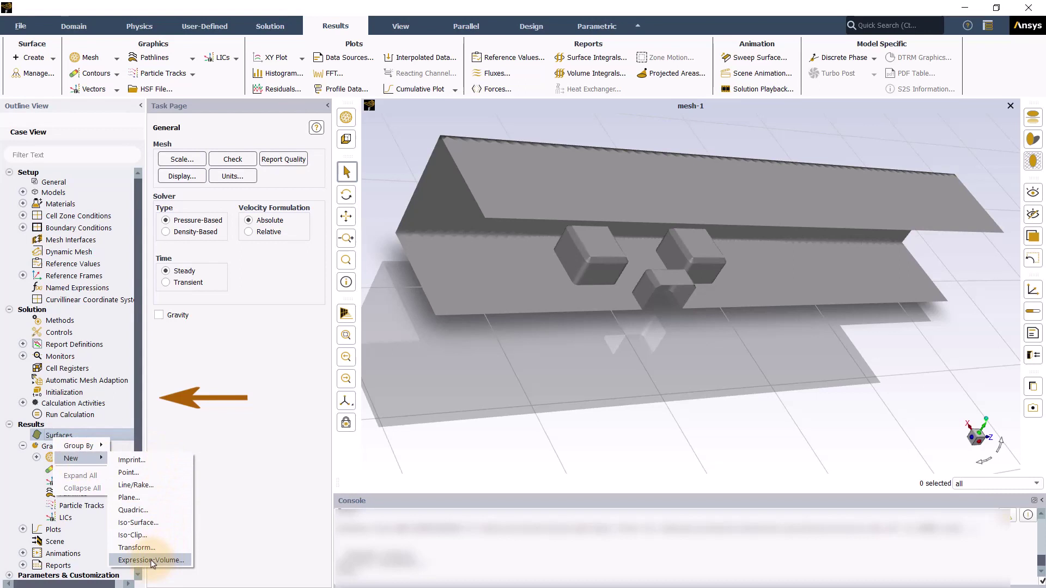
{"action": "left_click", "coordinate": [207, 389]}
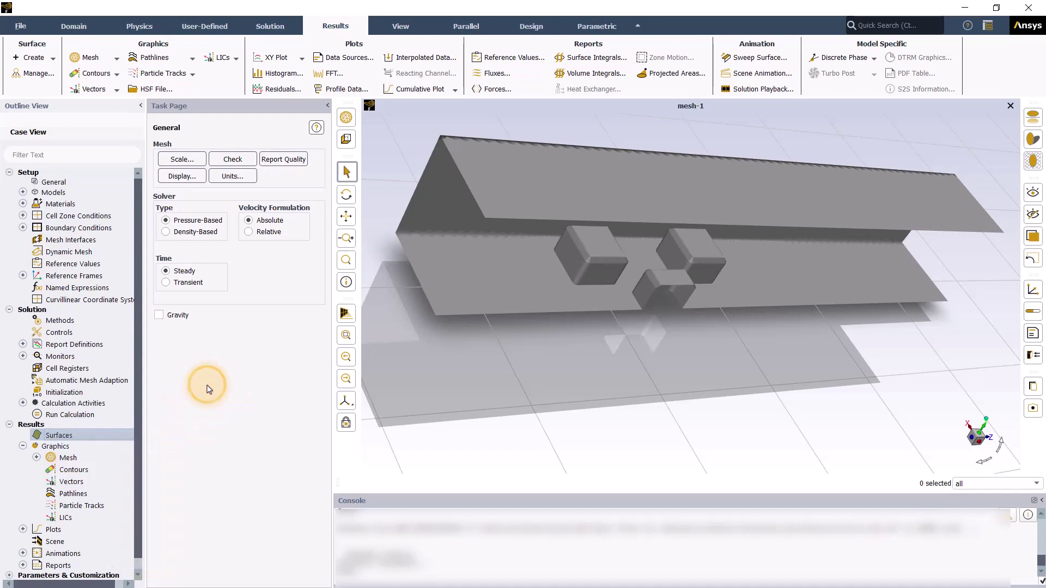
{"action": "left_click", "coordinate": [53, 59]}
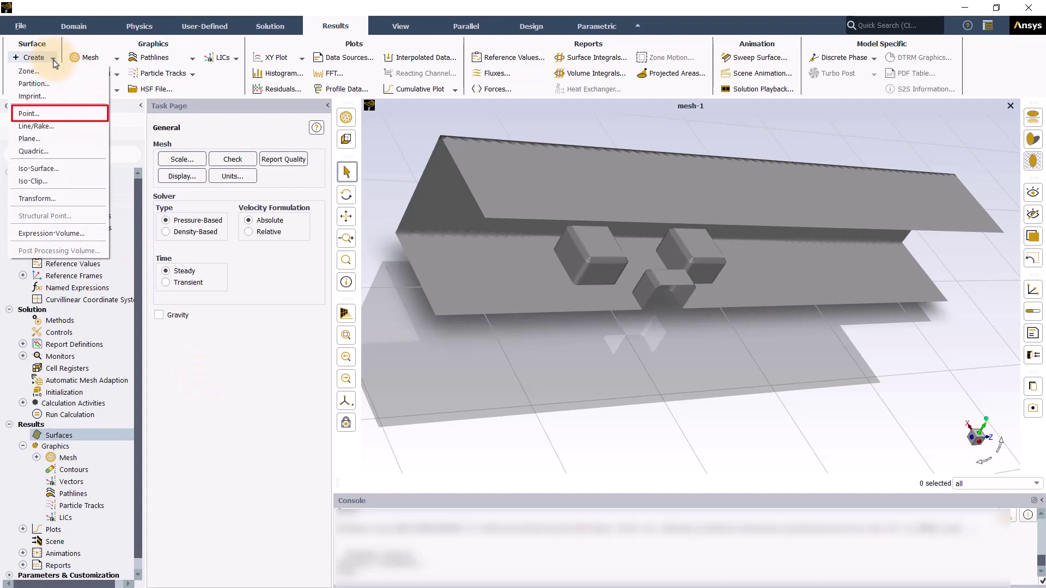
Start point surface point-5 and zoom to a tilted side view of the blocks
{"action": "left_click", "coordinate": [54, 119]}
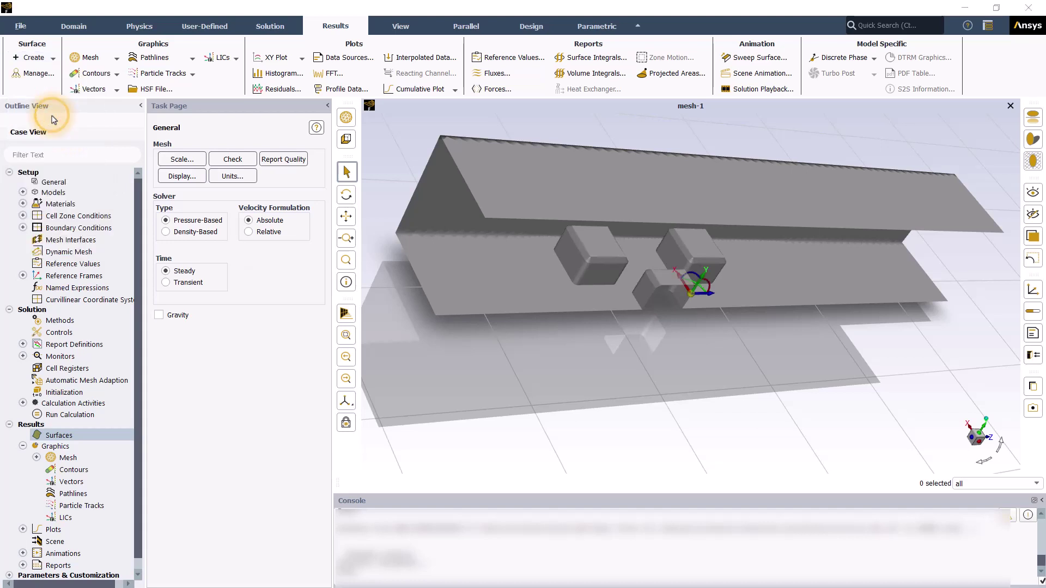
{"action": "left_click_drag", "start_coordinate": [222, 284], "coordinate": [294, 254]}
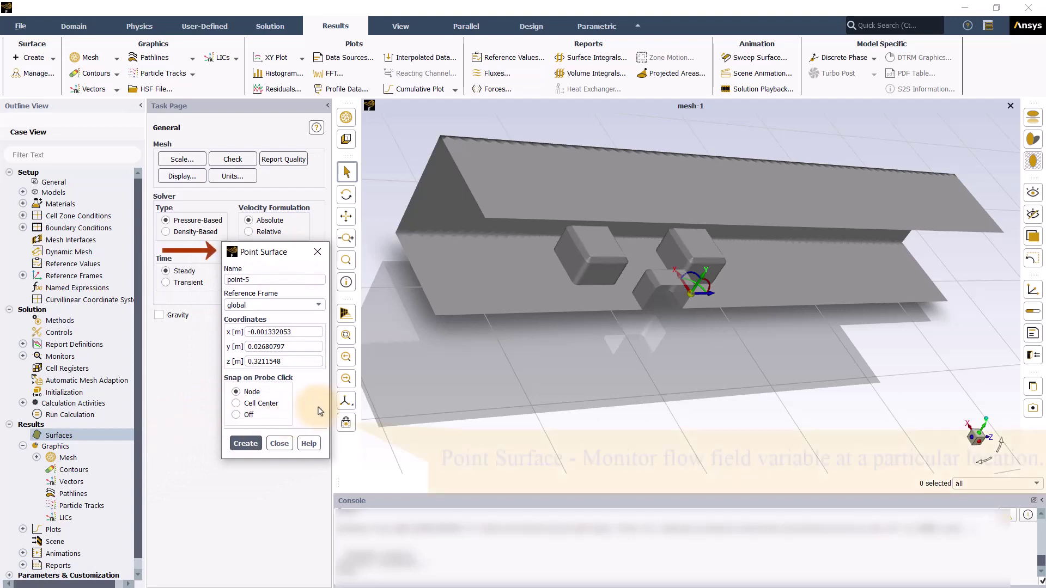
{"action": "left_click", "coordinate": [502, 377]}
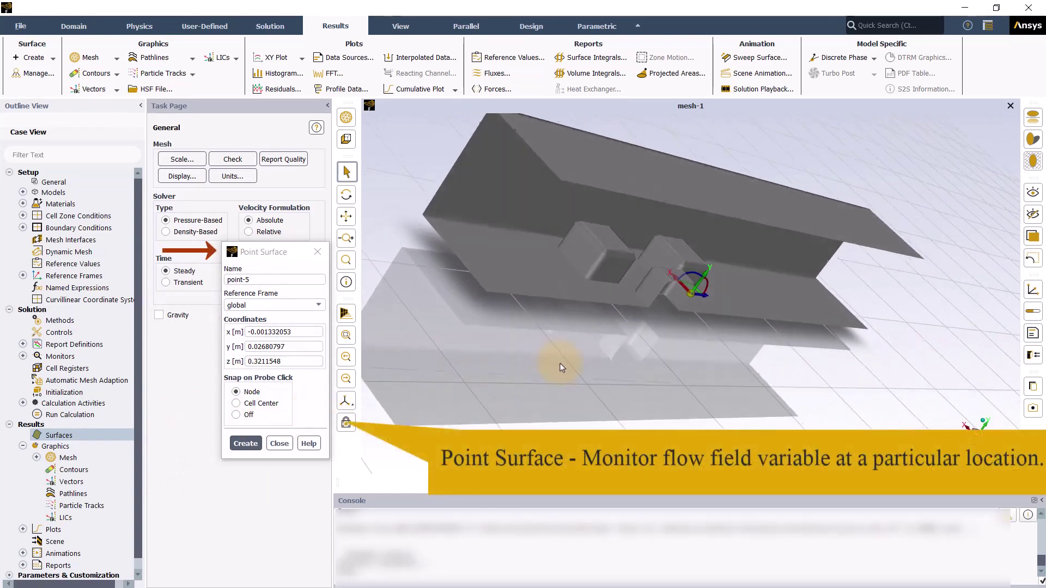
{"action": "scroll", "coordinate": [560, 363], "scroll_direction": "up", "scroll_amount": 3}
{"action": "scroll", "coordinate": [627, 359], "scroll_direction": "up", "scroll_amount": 2}
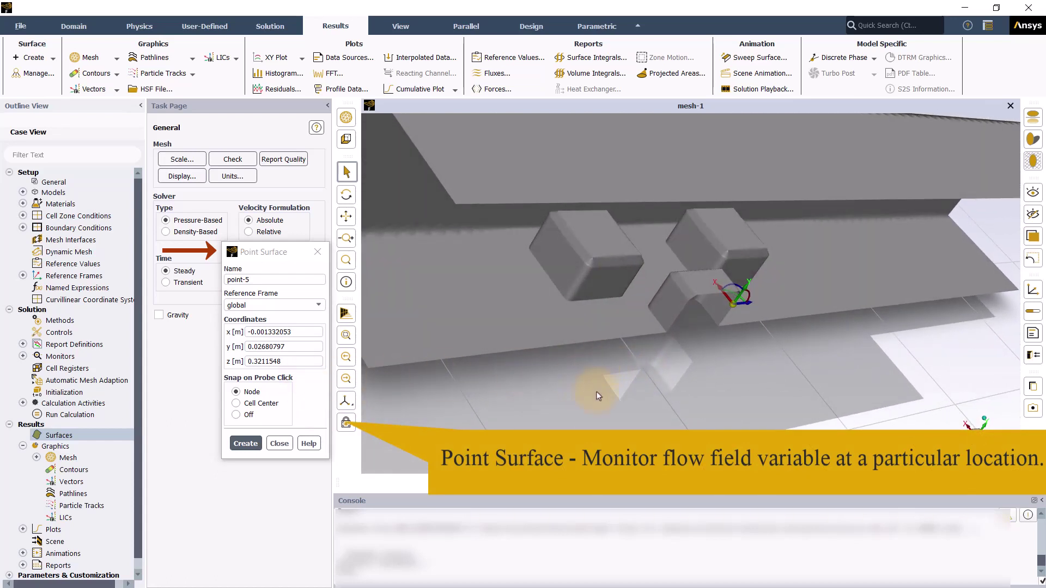
{"action": "scroll", "coordinate": [596, 391], "scroll_direction": "down", "scroll_amount": 3}
{"action": "mouse_move", "coordinate": [595, 391]}
{"action": "left_mouse_down"}
{"action": "mouse_move", "coordinate": [544, 403]}
{"action": "mouse_move", "coordinate": [596, 339]}
{"action": "mouse_move", "coordinate": [632, 375]}
{"action": "mouse_move", "coordinate": [616, 391]}
{"action": "mouse_move", "coordinate": [604, 383]}
{"action": "left_mouse_up"}
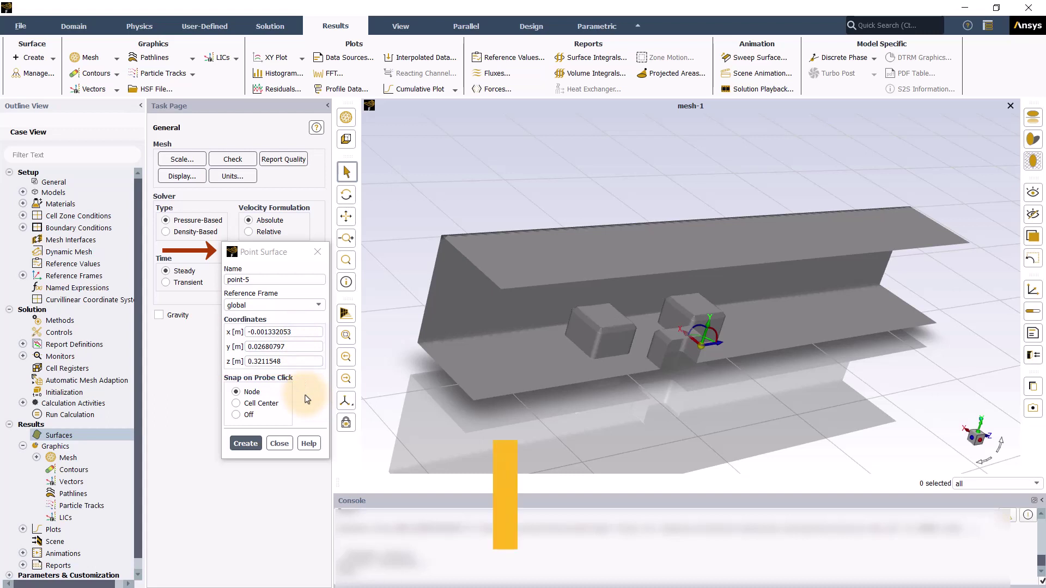
Probe the mesh to put point-5 between blocks at x 0.0999831, y 3.06469e-05, z 0.3179953
{"action": "scroll", "coordinate": [657, 342], "scroll_direction": "up", "scroll_amount": 2}
{"action": "scroll", "coordinate": [657, 342], "scroll_direction": "up", "scroll_amount": 2}
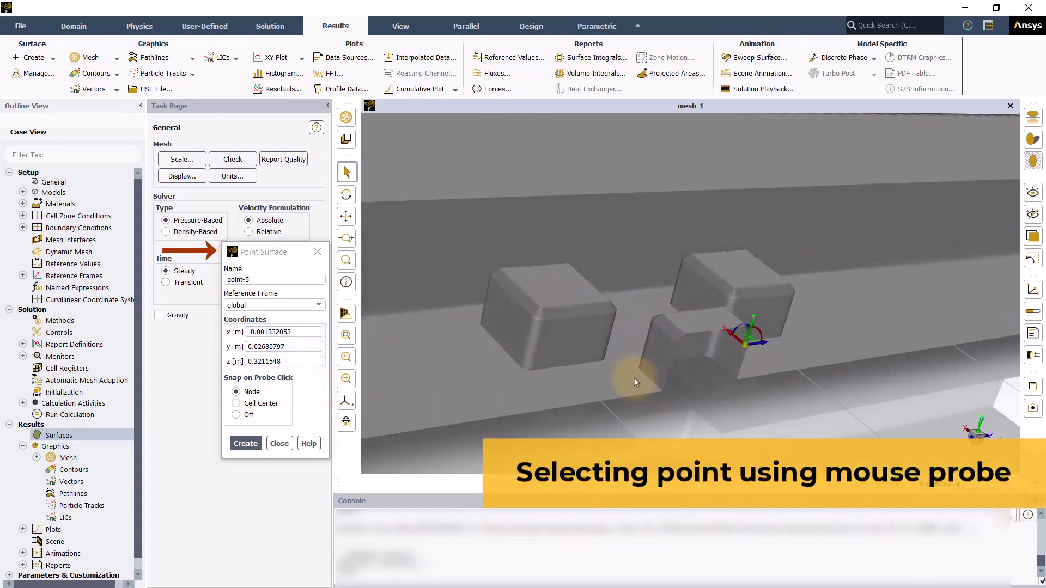
{"action": "right_click", "coordinate": [513, 299]}
{"action": "right_click", "coordinate": [682, 344]}
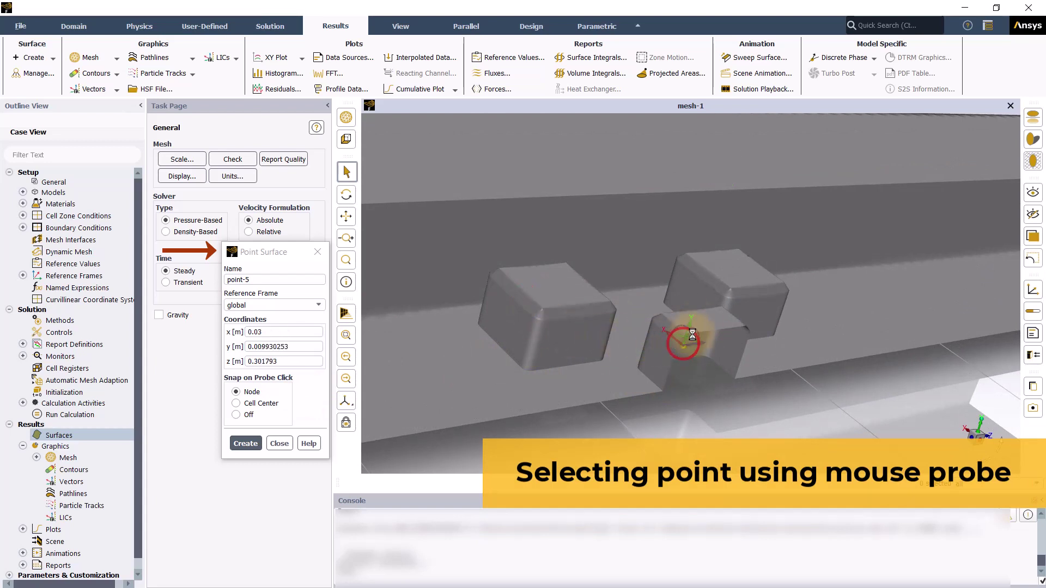
{"action": "right_click", "coordinate": [728, 289]}
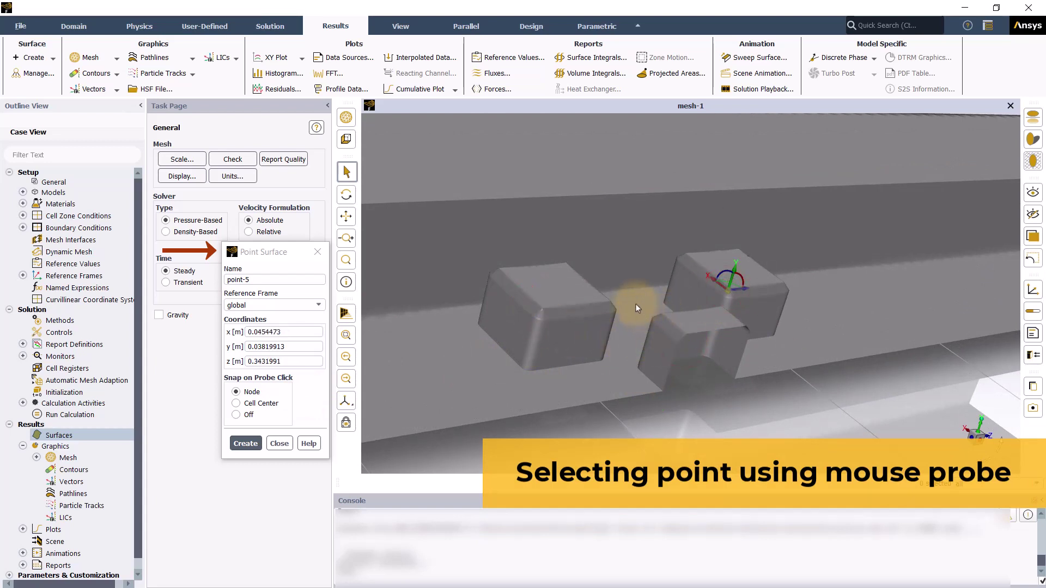
{"action": "right_click", "coordinate": [635, 303]}
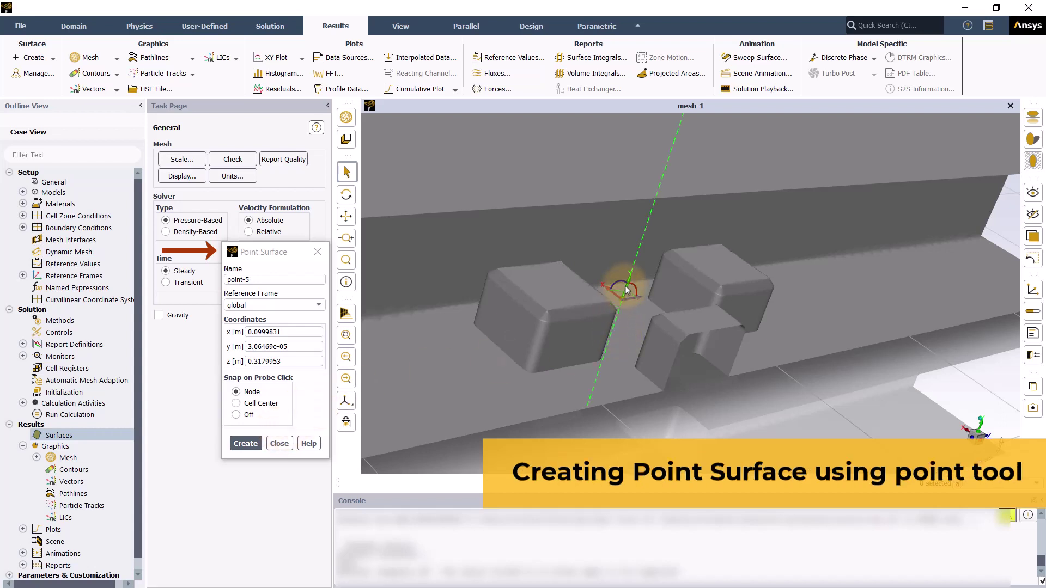
Drag point-5 above the gap to x 0.03918936, y 0.03780846, z 0.2787479 and create it
{"action": "mouse_move", "coordinate": [626, 290]}
{"action": "left_mouse_down"}
{"action": "mouse_move", "coordinate": [621, 277]}
{"action": "mouse_move", "coordinate": [638, 293]}
{"action": "left_mouse_up"}
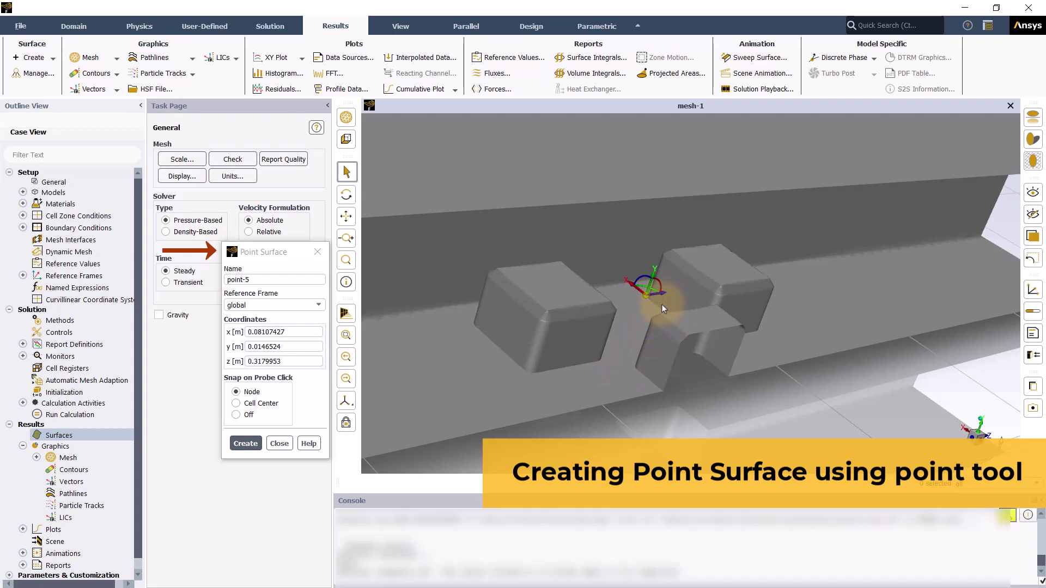
{"action": "left_click_drag", "start_coordinate": [659, 299], "coordinate": [621, 343]}
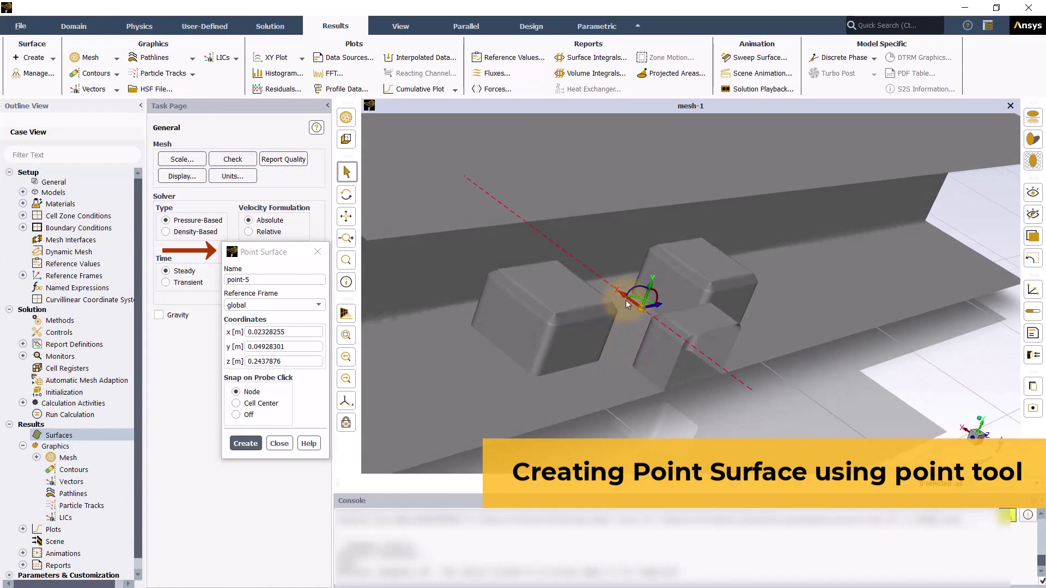
{"action": "mouse_move", "coordinate": [626, 303]}
{"action": "left_mouse_down"}
{"action": "mouse_move", "coordinate": [607, 291]}
{"action": "mouse_move", "coordinate": [635, 299]}
{"action": "mouse_move", "coordinate": [626, 299]}
{"action": "left_mouse_up"}
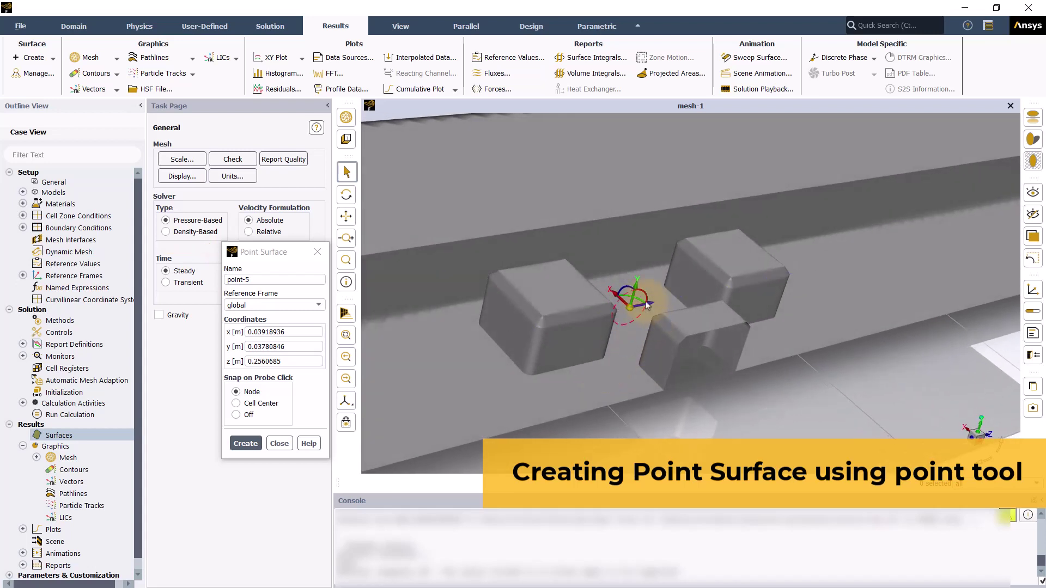
{"action": "left_click_drag", "start_coordinate": [652, 307], "coordinate": [674, 300]}
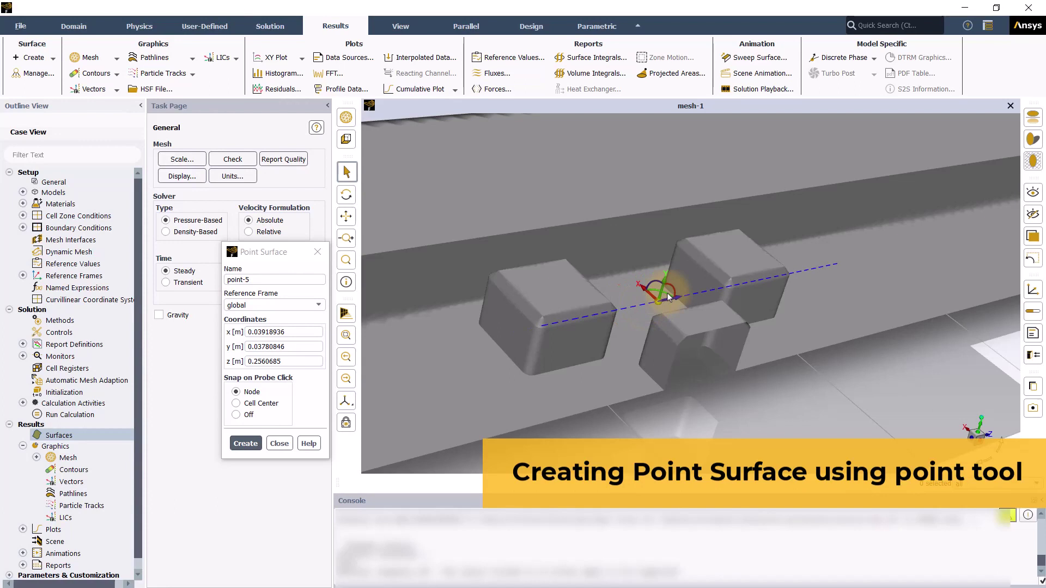
{"action": "left_click", "coordinate": [256, 444]}
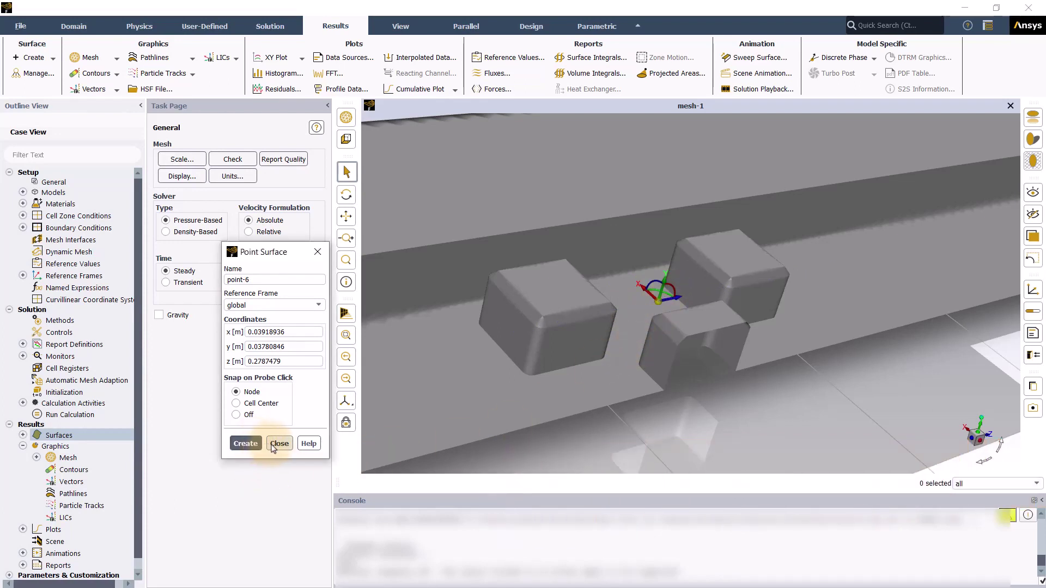
Close the Point Surface dialog and zoom out to see the whole channel with its blocks
{"action": "left_click", "coordinate": [279, 444]}
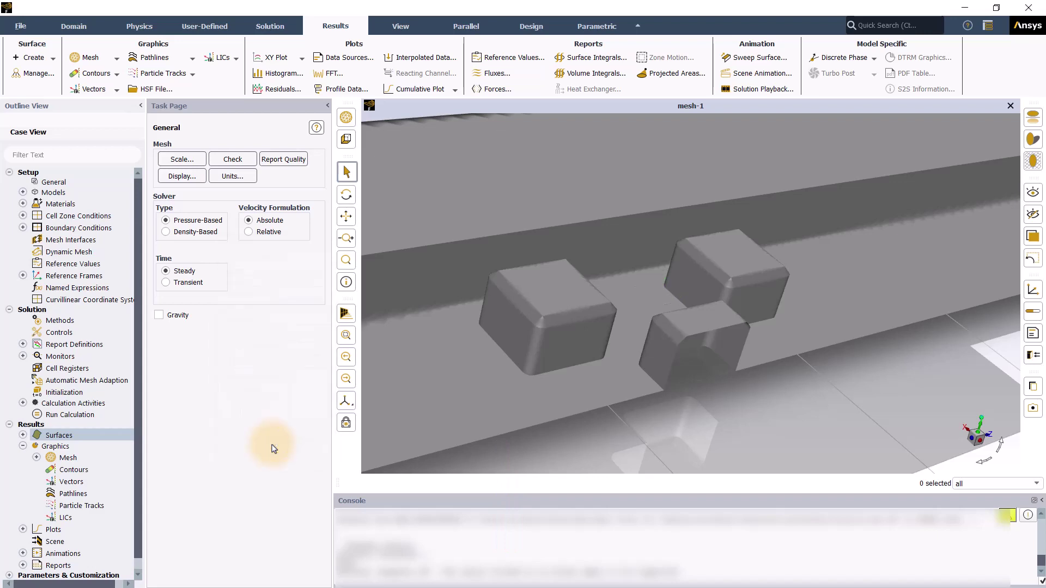
{"action": "scroll", "coordinate": [654, 381], "scroll_direction": "down", "scroll_amount": 5}
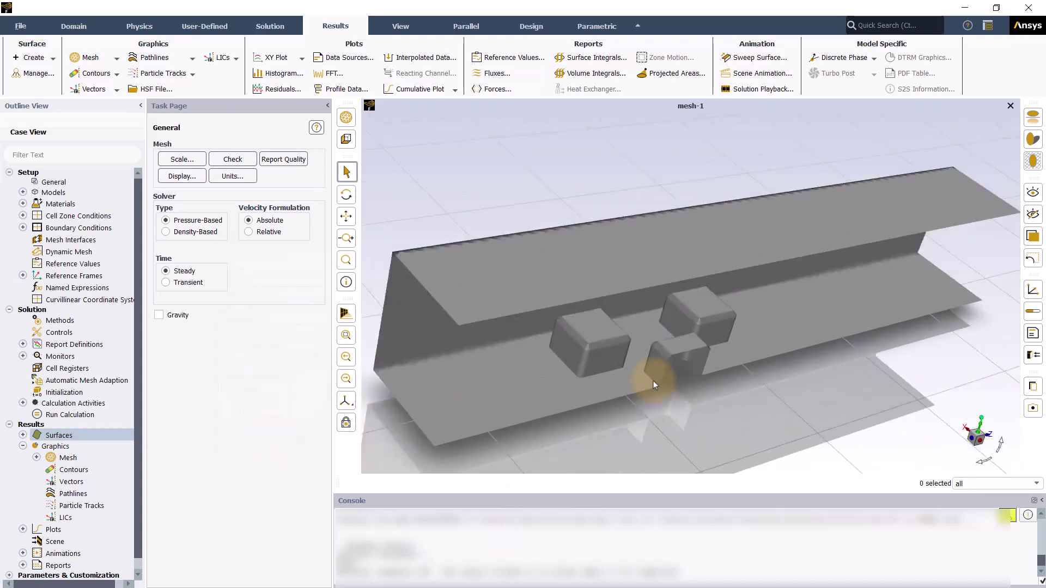
{"action": "mouse_move", "coordinate": [657, 432]}
{"action": "left_mouse_down"}
{"action": "mouse_move", "coordinate": [610, 397]}
{"action": "mouse_move", "coordinate": [635, 400]}
{"action": "mouse_move", "coordinate": [630, 420]}
{"action": "mouse_move", "coordinate": [654, 422]}
{"action": "left_mouse_up"}
{"action": "scroll", "coordinate": [545, 419], "scroll_direction": "down", "scroll_amount": 2}
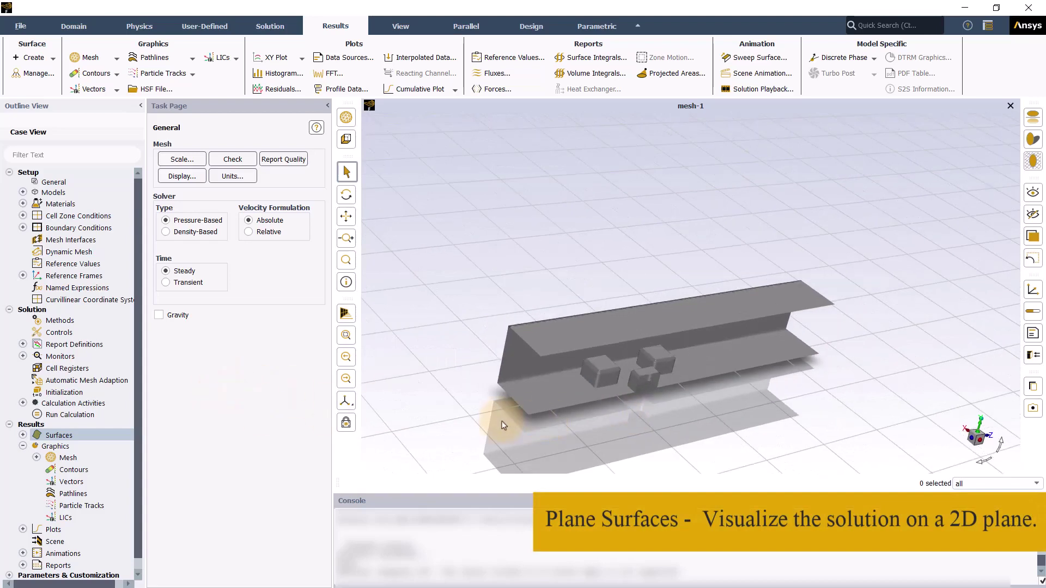
{"action": "scroll", "coordinate": [513, 449], "scroll_direction": "up", "scroll_amount": 3}
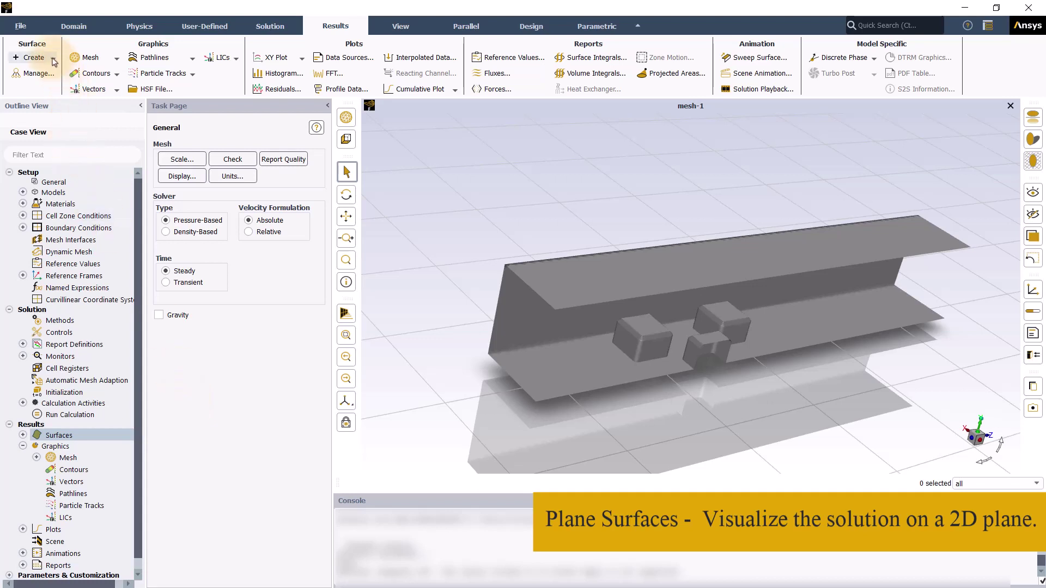
Start plane surface plane-6 as a ZX plane, previewed at Y 0.0675 m
{"action": "left_click", "coordinate": [33, 57]}
{"action": "left_click", "coordinate": [66, 138]}
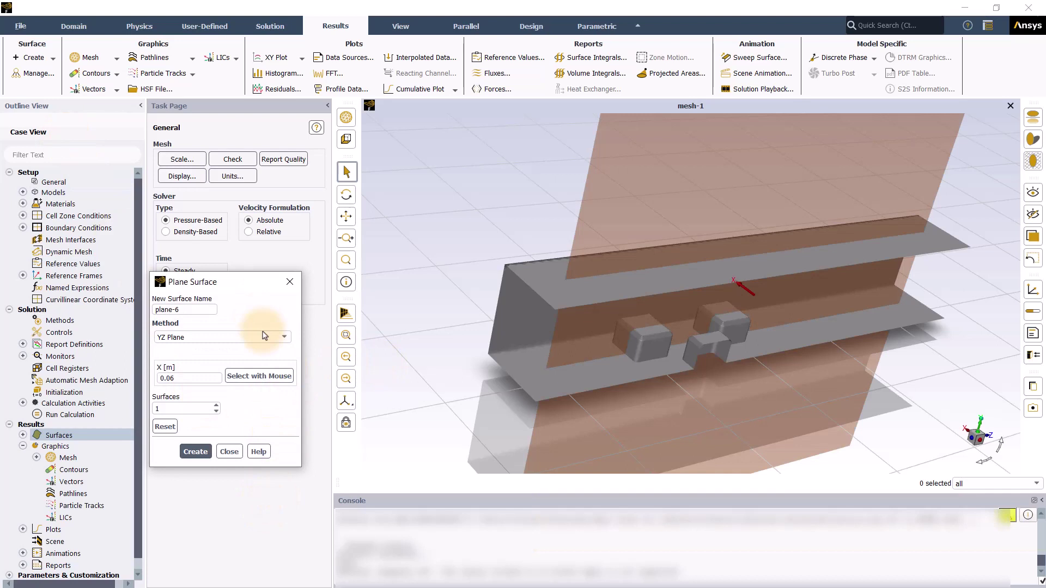
{"action": "mouse_move", "coordinate": [247, 283]}
{"action": "left_mouse_down"}
{"action": "mouse_move", "coordinate": [251, 266]}
{"action": "mouse_move", "coordinate": [250, 275]}
{"action": "left_mouse_up"}
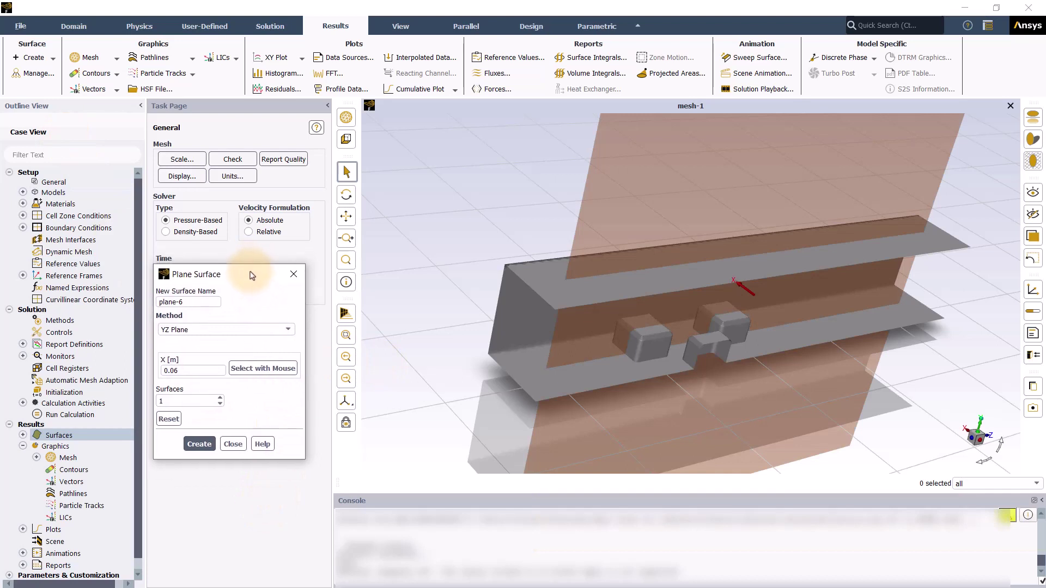
{"action": "left_click", "coordinate": [290, 329]}
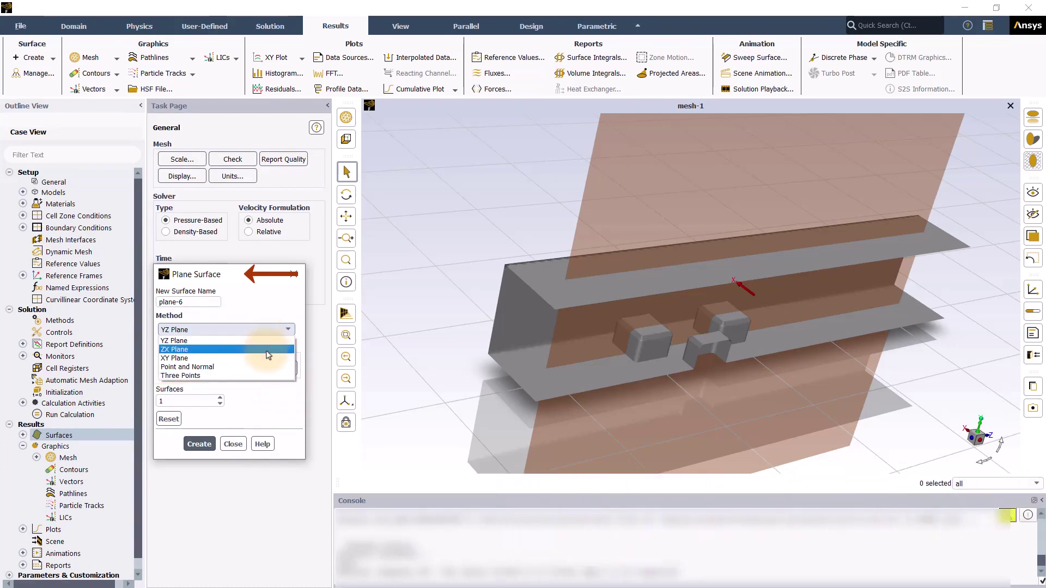
{"action": "left_click", "coordinate": [268, 354]}
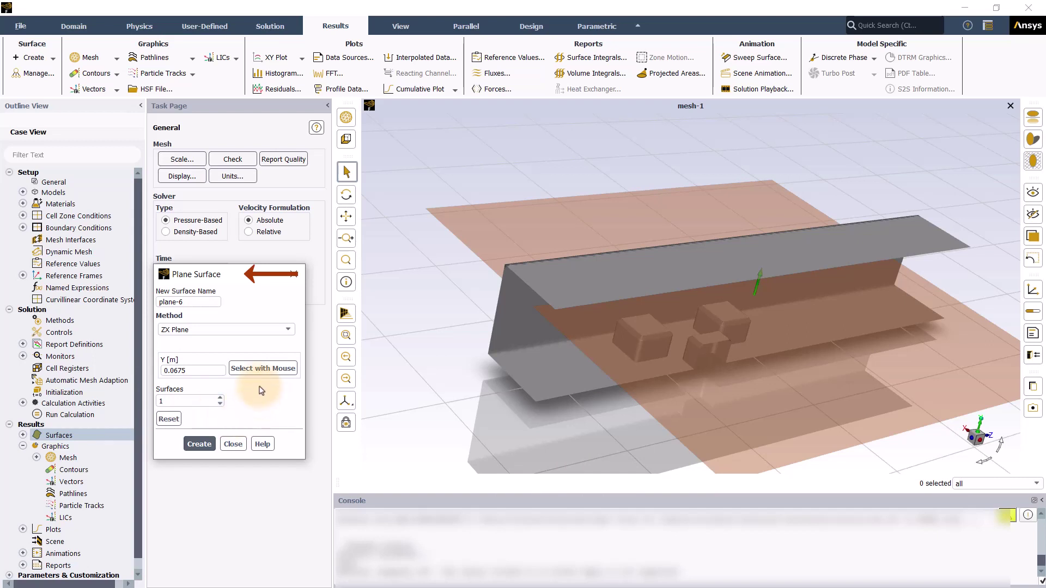
Enter Y 0.1, then pick a point on the blocks, setting Y to 0.01218428 m
{"action": "left_click", "coordinate": [255, 329]}
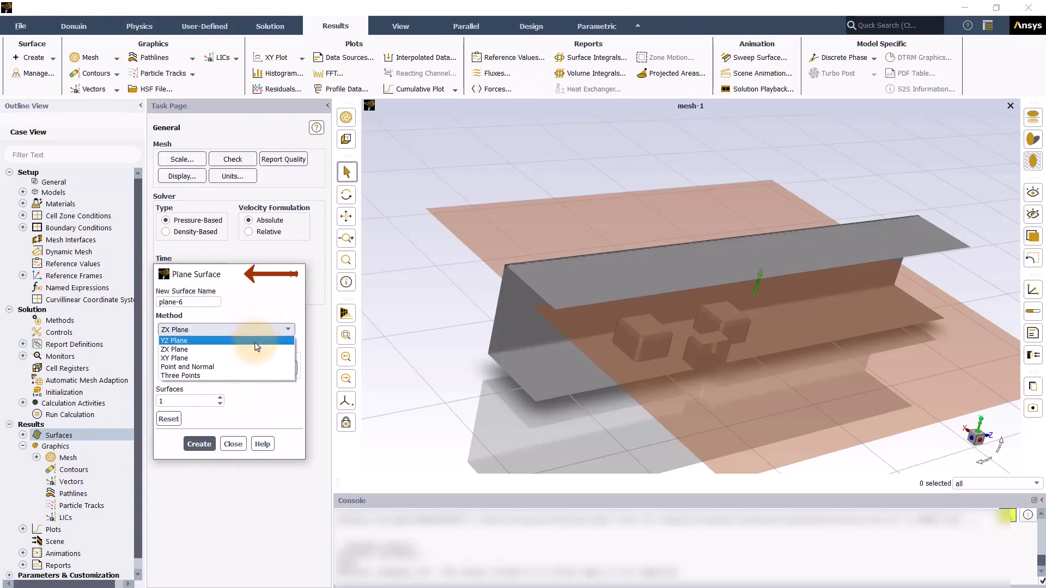
{"action": "left_click", "coordinate": [253, 349]}
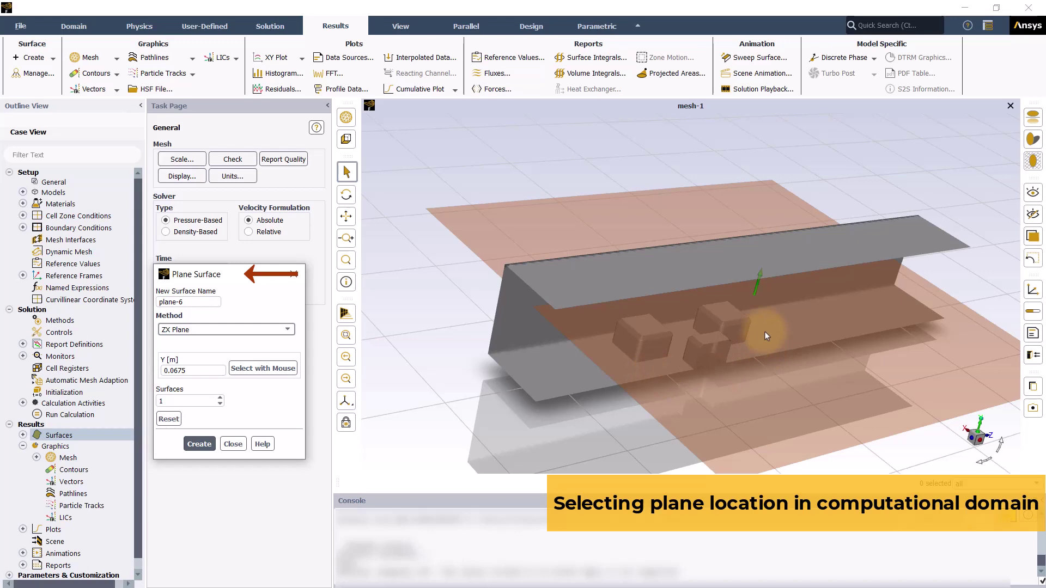
{"action": "left_click_drag", "start_coordinate": [759, 287], "coordinate": [773, 267]}
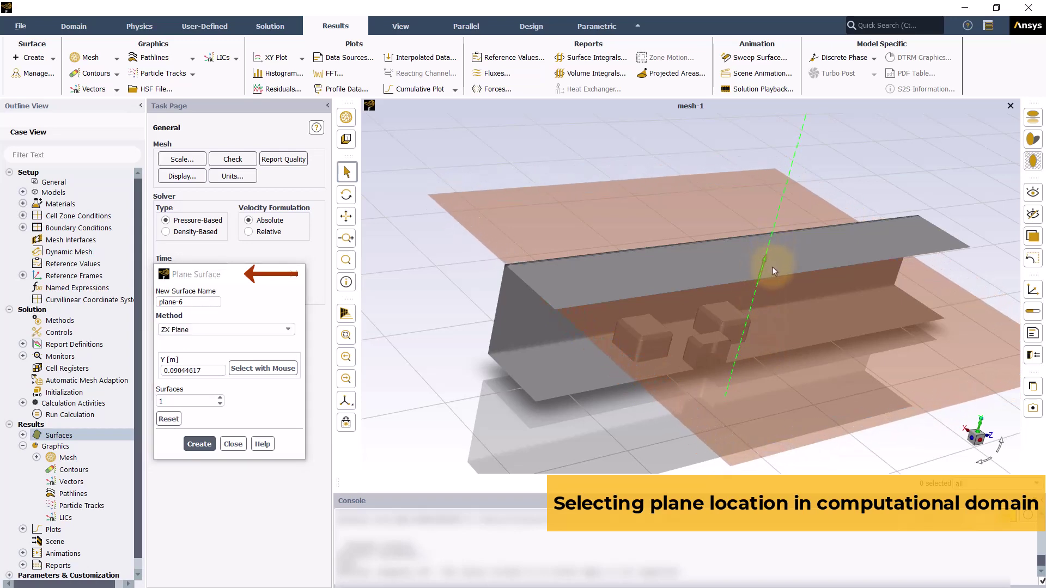
{"action": "left_click_drag", "start_coordinate": [691, 422], "coordinate": [705, 406]}
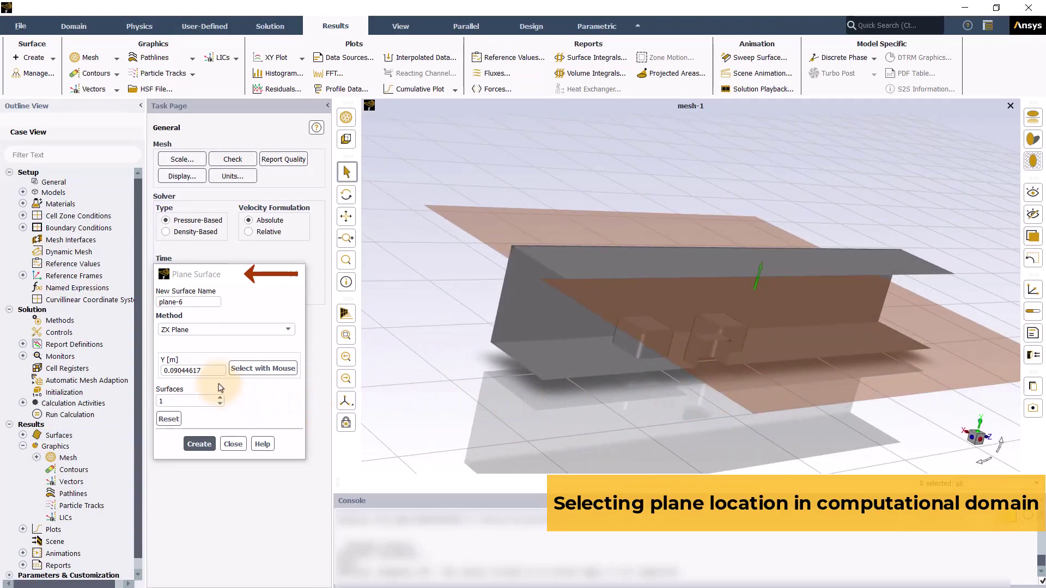
{"action": "left_click_drag", "start_coordinate": [222, 370], "coordinate": [162, 371]}
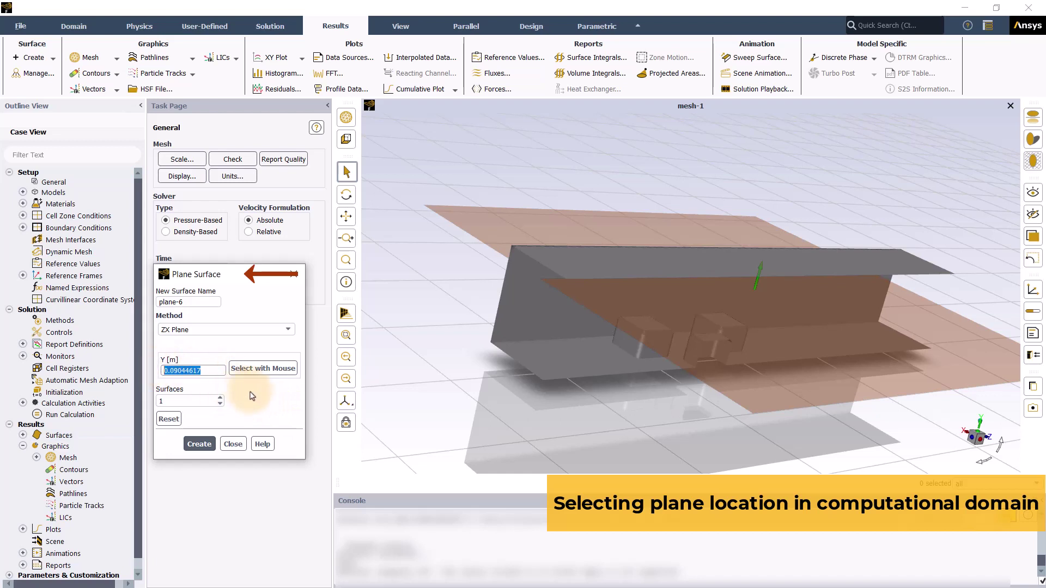
{"action": "type", "text": "0.1"}
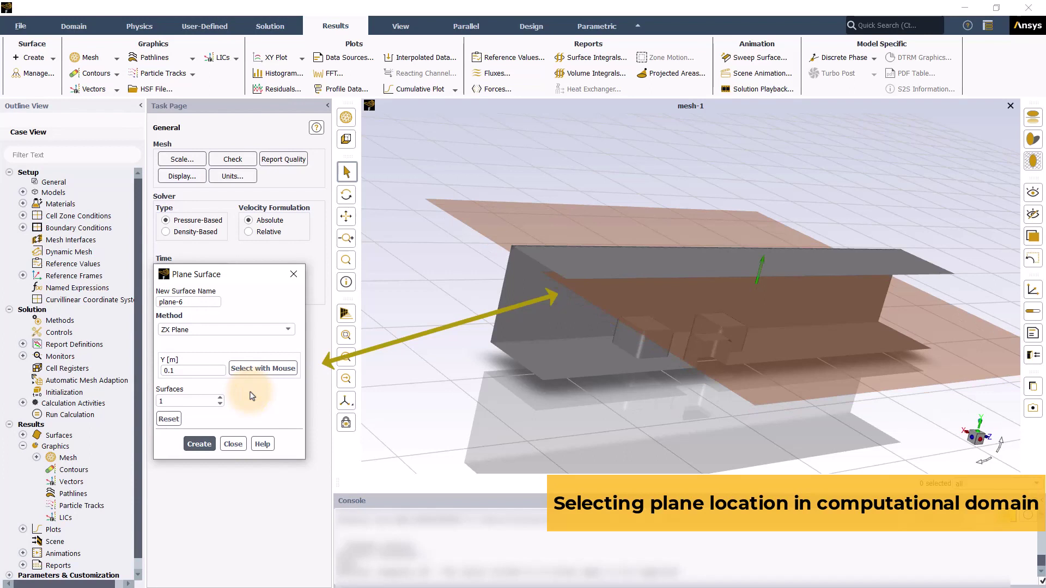
{"action": "left_click", "coordinate": [246, 371]}
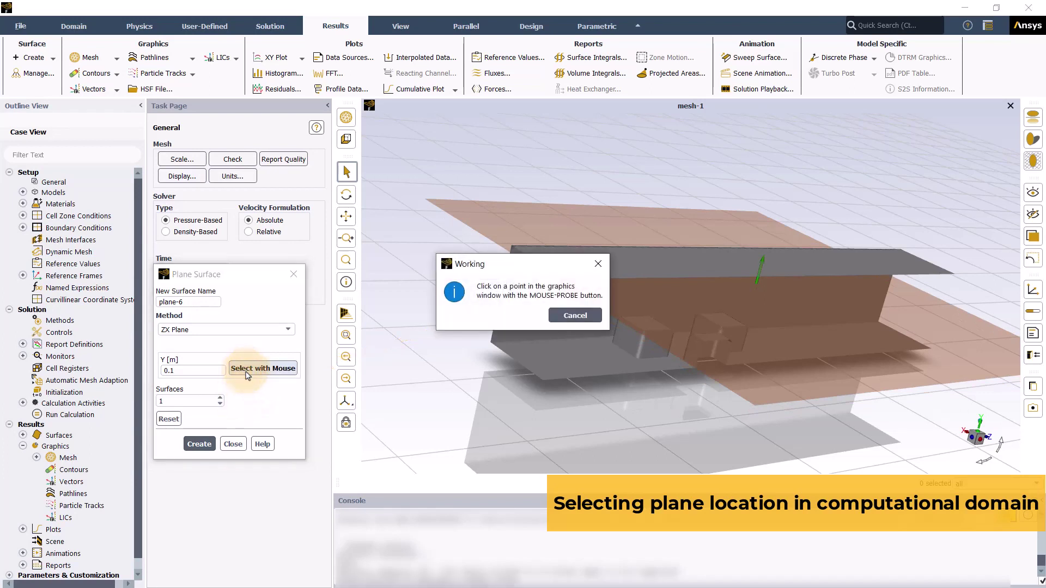
{"action": "left_click_drag", "start_coordinate": [544, 267], "coordinate": [540, 161]}
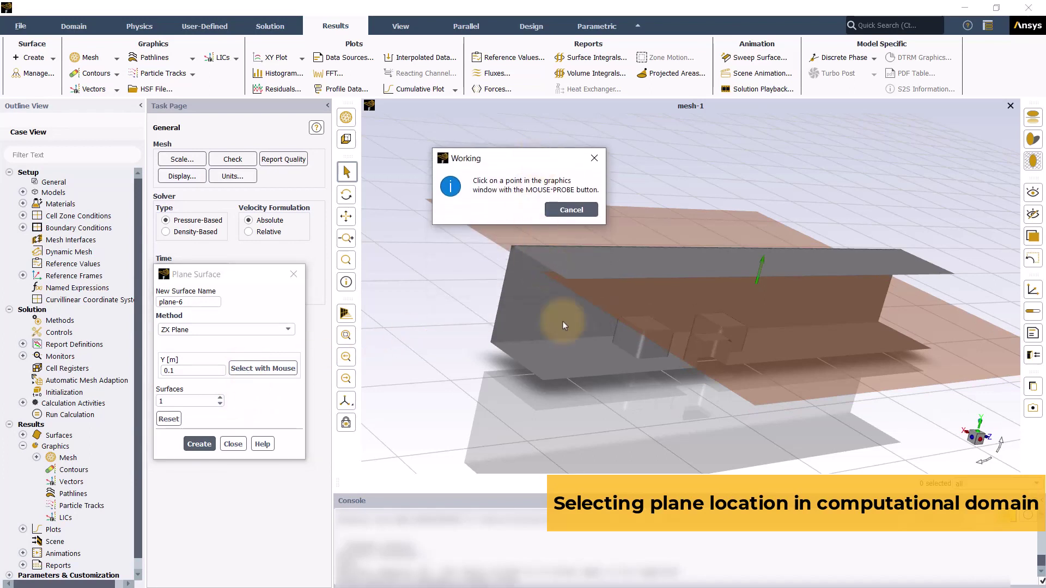
{"action": "right_click", "coordinate": [623, 341]}
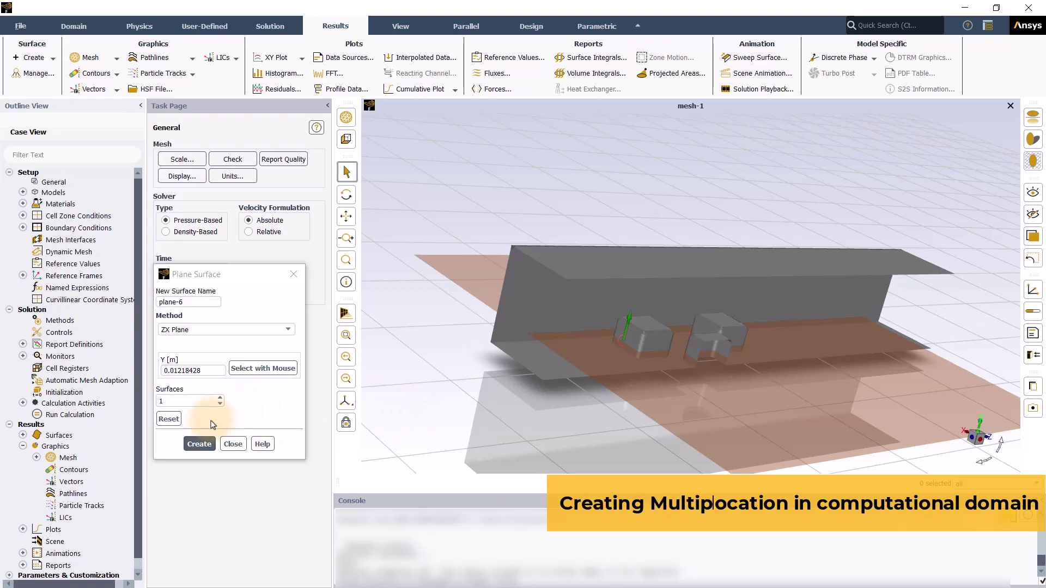
{"action": "left_click", "coordinate": [222, 400]}
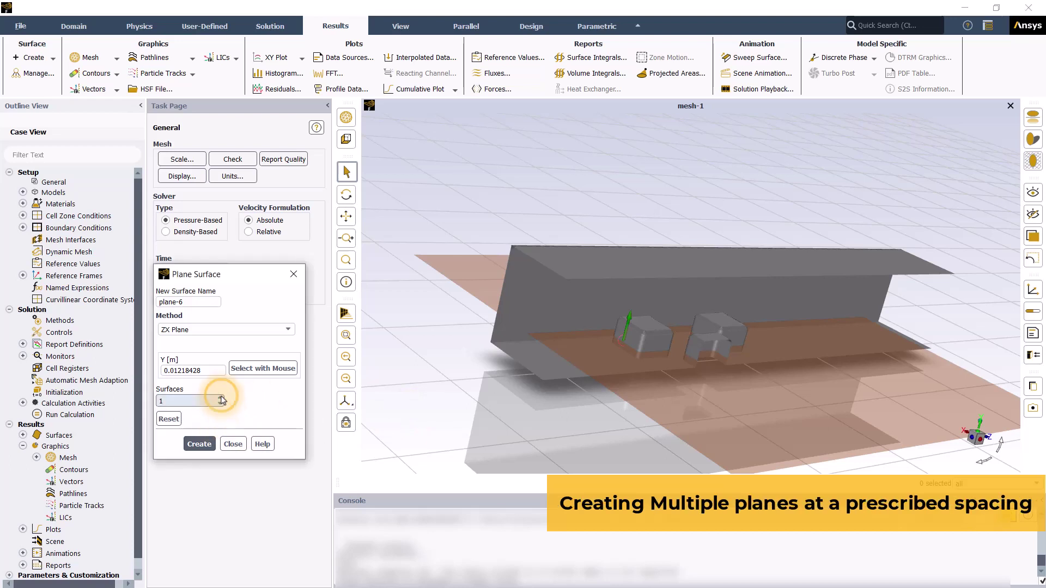
{"action": "left_click", "coordinate": [221, 399]}
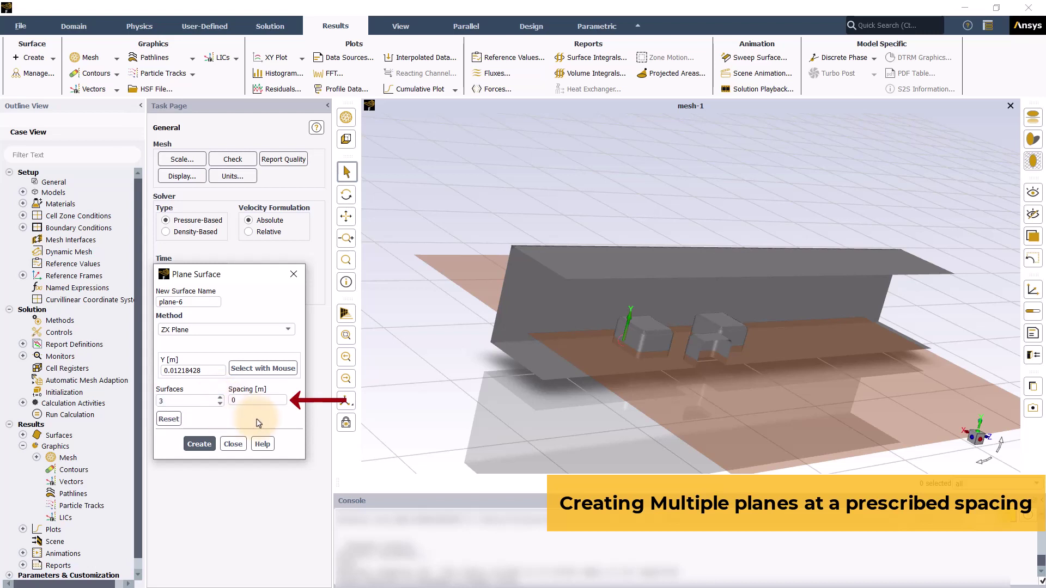
{"action": "double_click", "coordinate": [233, 400]}
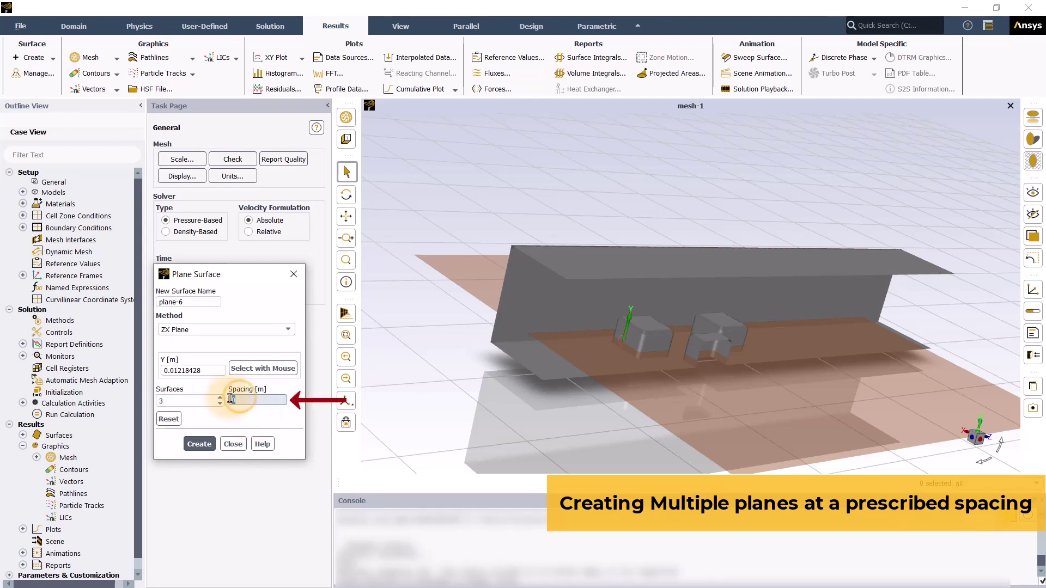
{"action": "type", "text": "0.025"}
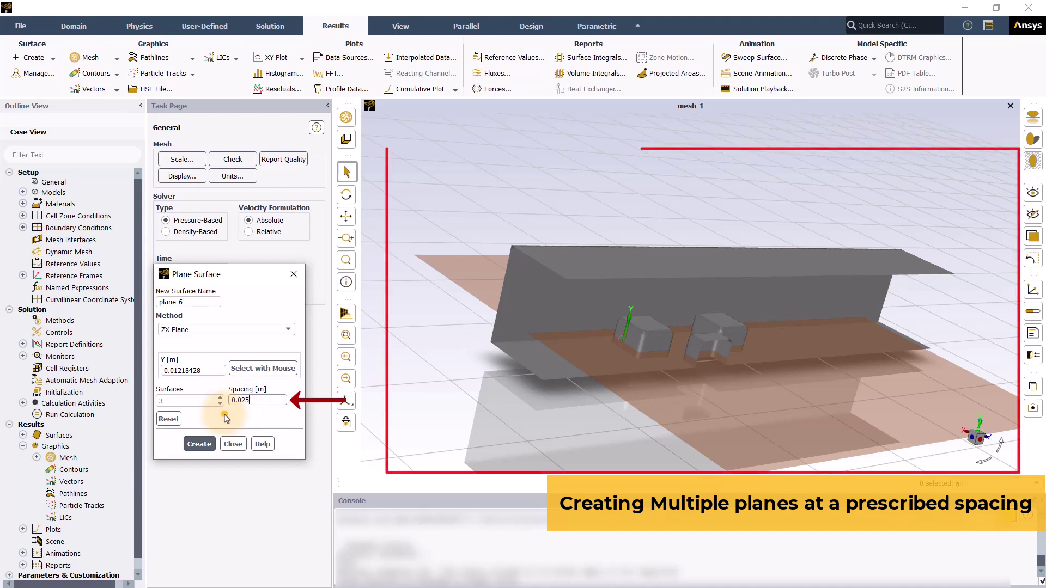
{"action": "key", "text": "Return"}
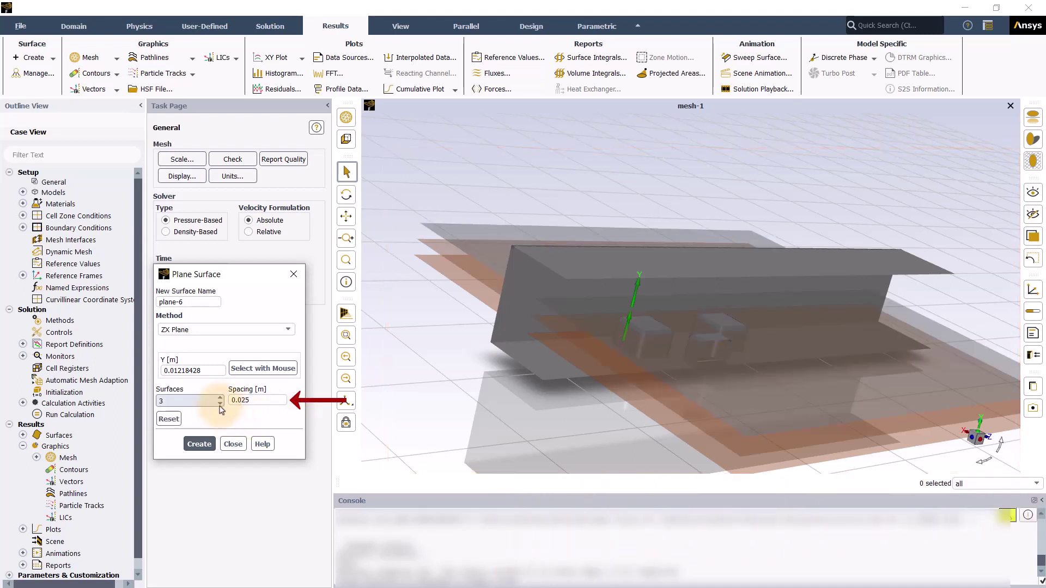
{"action": "left_click", "coordinate": [220, 406]}
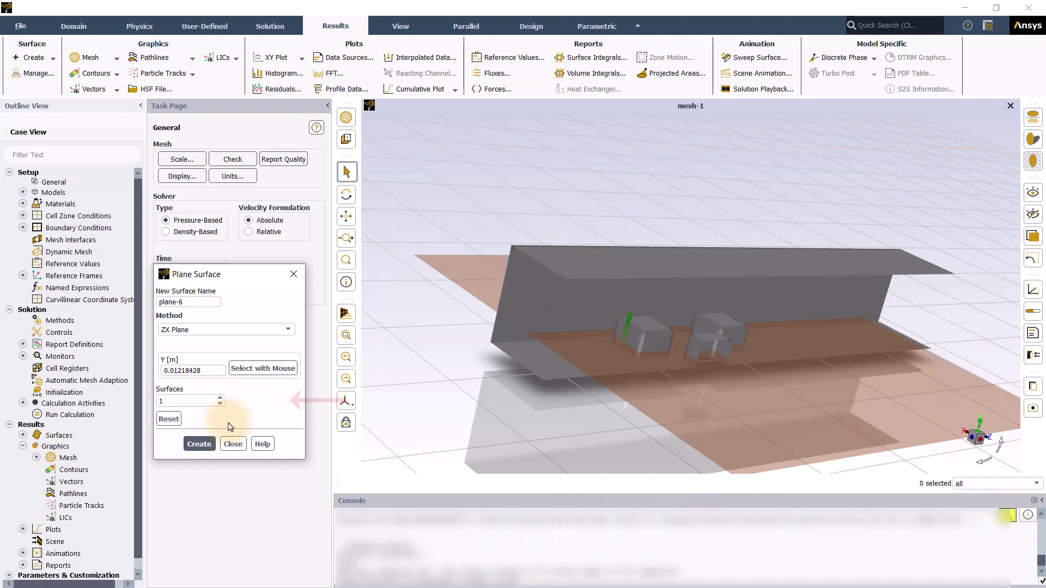
Switch plane-6 to Three Points and drag a point so the plane tilts across the channel
{"action": "left_click", "coordinate": [283, 331]}
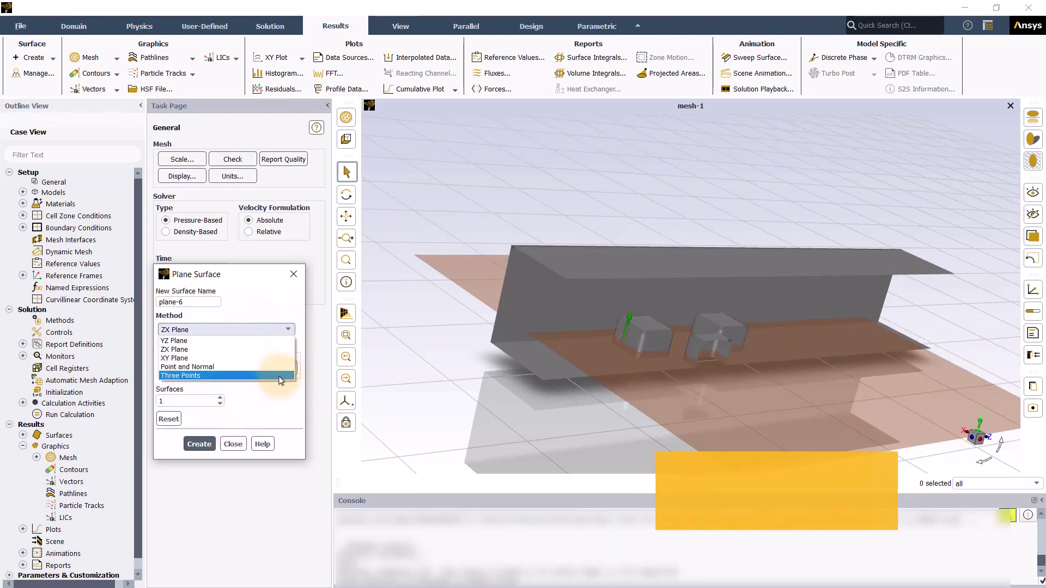
{"action": "left_click", "coordinate": [280, 377]}
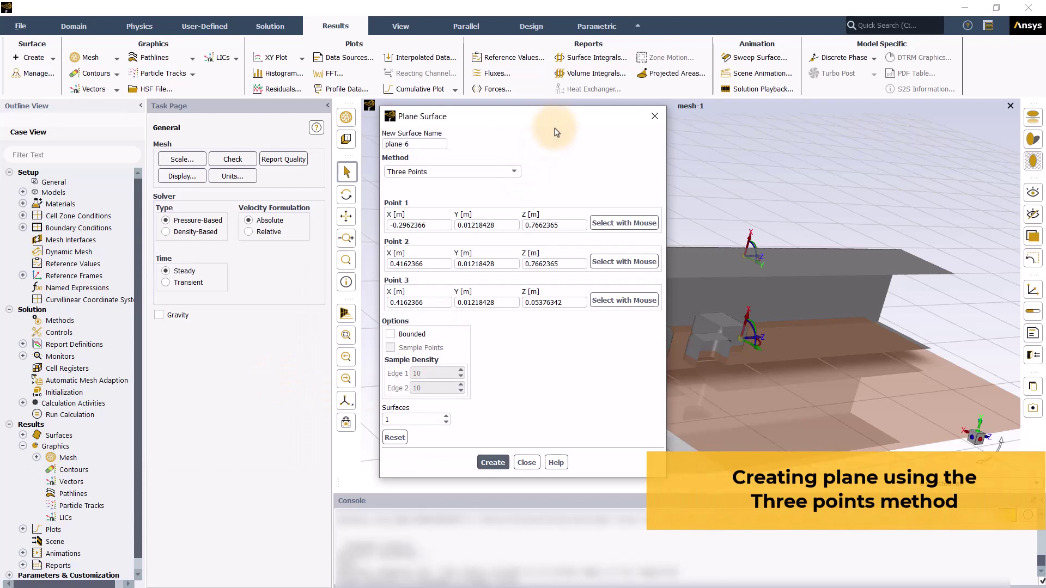
{"action": "left_click_drag", "start_coordinate": [560, 125], "coordinate": [291, 133]}
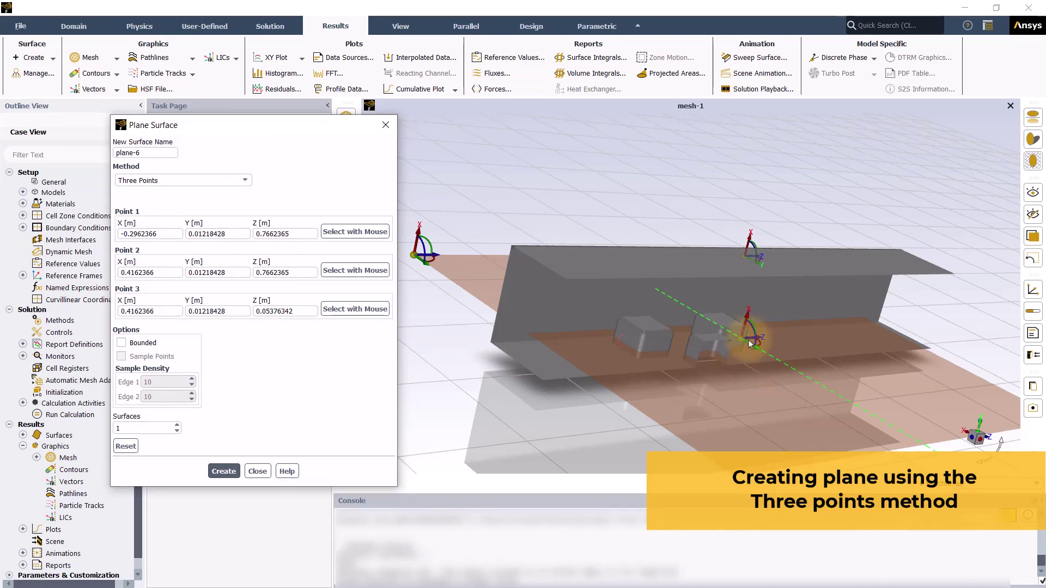
{"action": "mouse_move", "coordinate": [751, 328]}
{"action": "left_mouse_down"}
{"action": "mouse_move", "coordinate": [744, 339]}
{"action": "mouse_move", "coordinate": [740, 326]}
{"action": "left_mouse_up"}
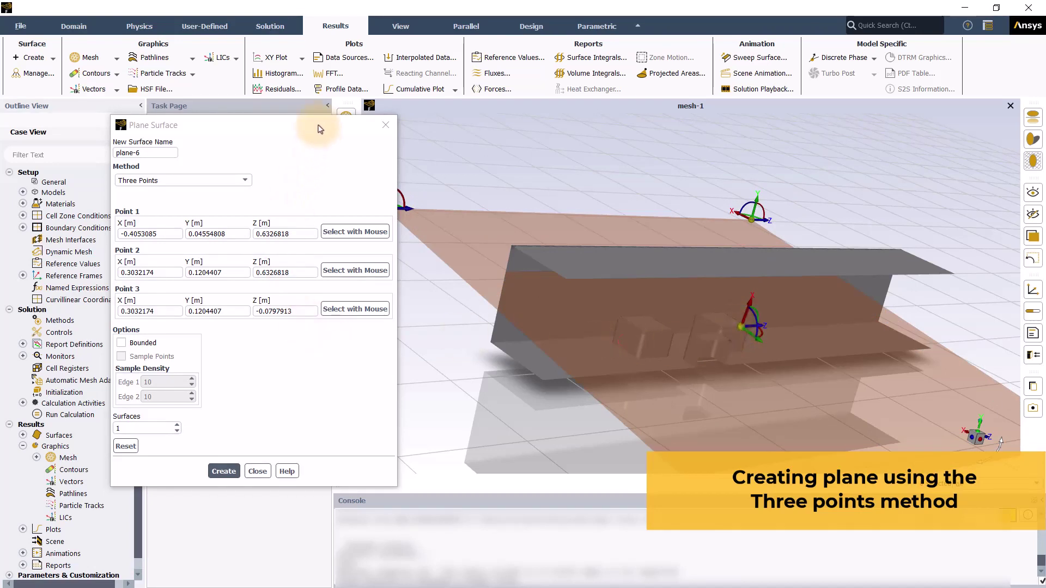
{"action": "left_click_drag", "start_coordinate": [319, 130], "coordinate": [283, 127]}
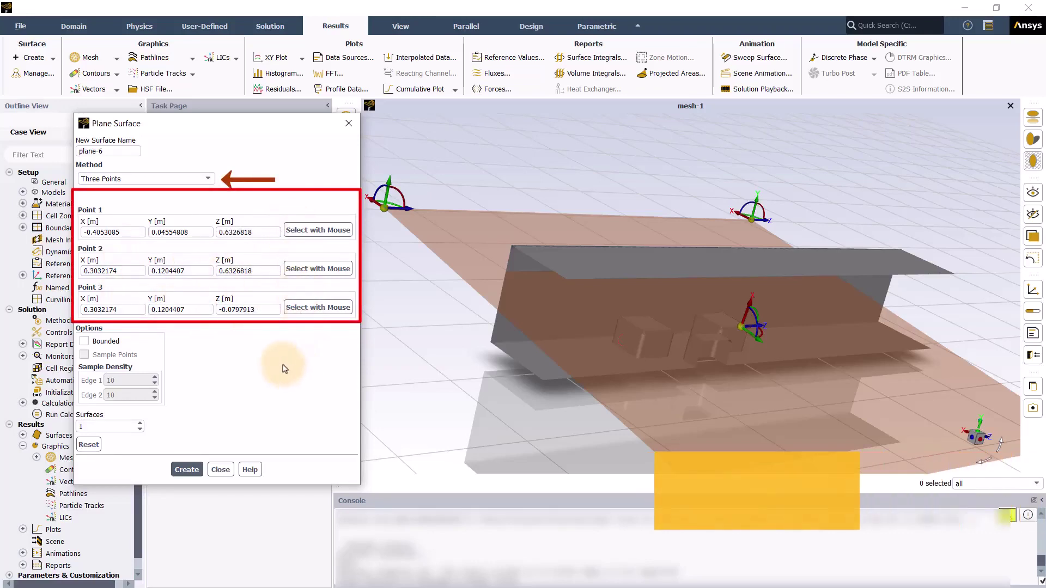
Switch plane-6 to Point and Normal with the normal facing the current view
{"action": "left_click", "coordinate": [203, 179]}
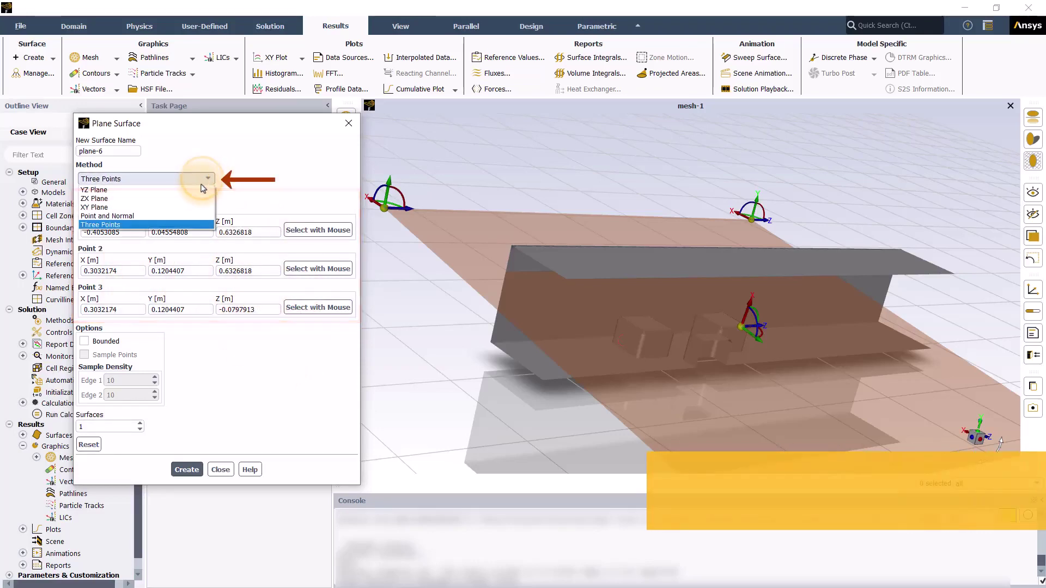
{"action": "left_click", "coordinate": [197, 218]}
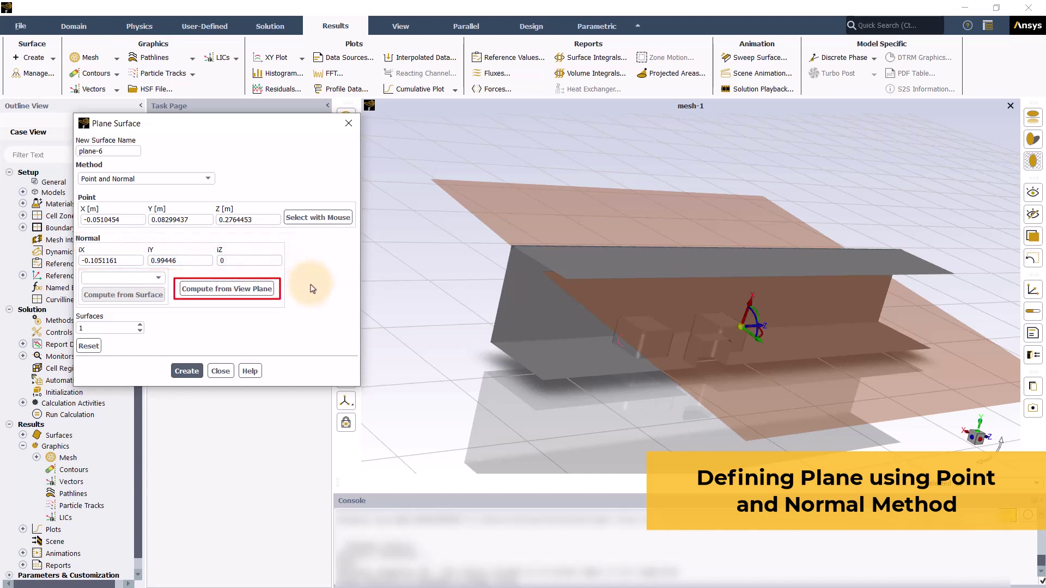
{"action": "left_click", "coordinate": [270, 291]}
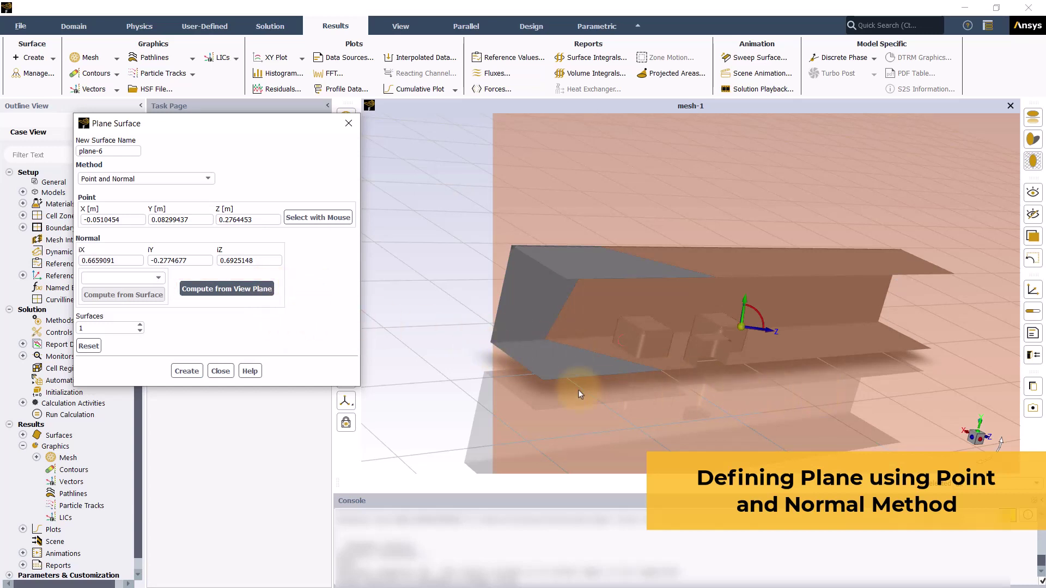
Take plane-6's normal from the inlet surface (0, 0, -1), then return to ZX Plane
{"action": "left_click", "coordinate": [158, 278]}
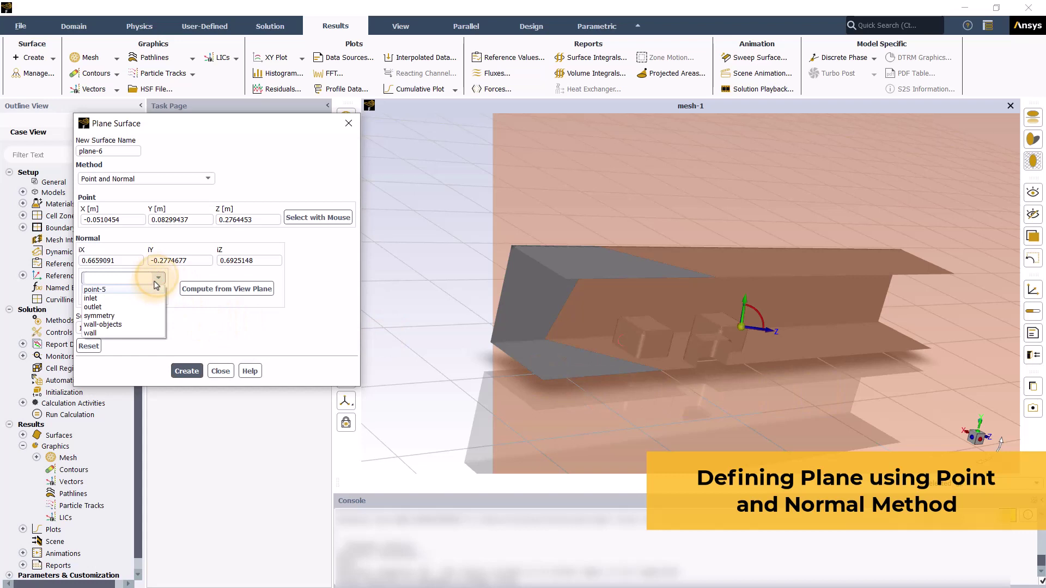
{"action": "left_click", "coordinate": [153, 298]}
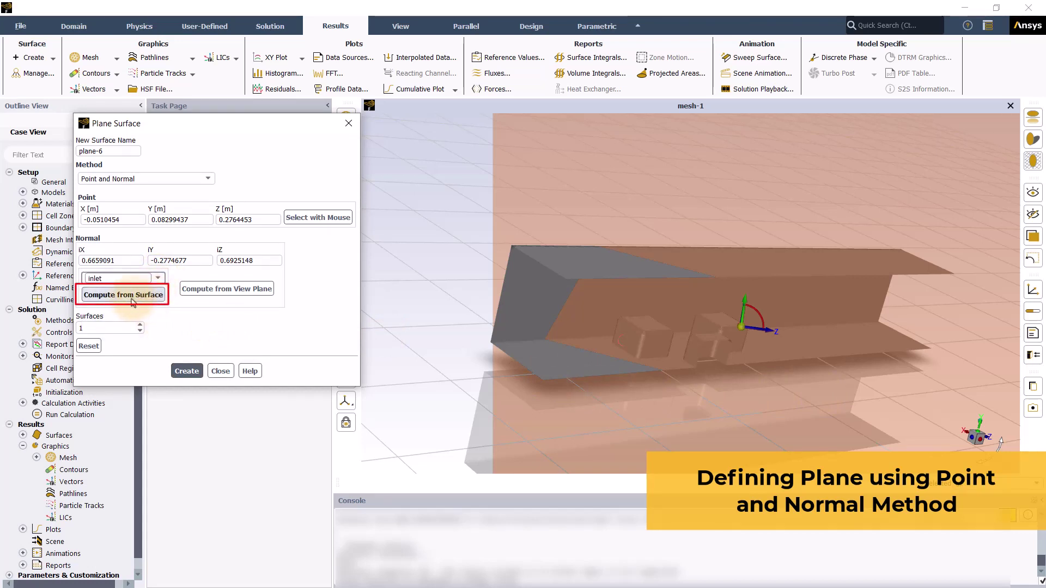
{"action": "left_click", "coordinate": [130, 297]}
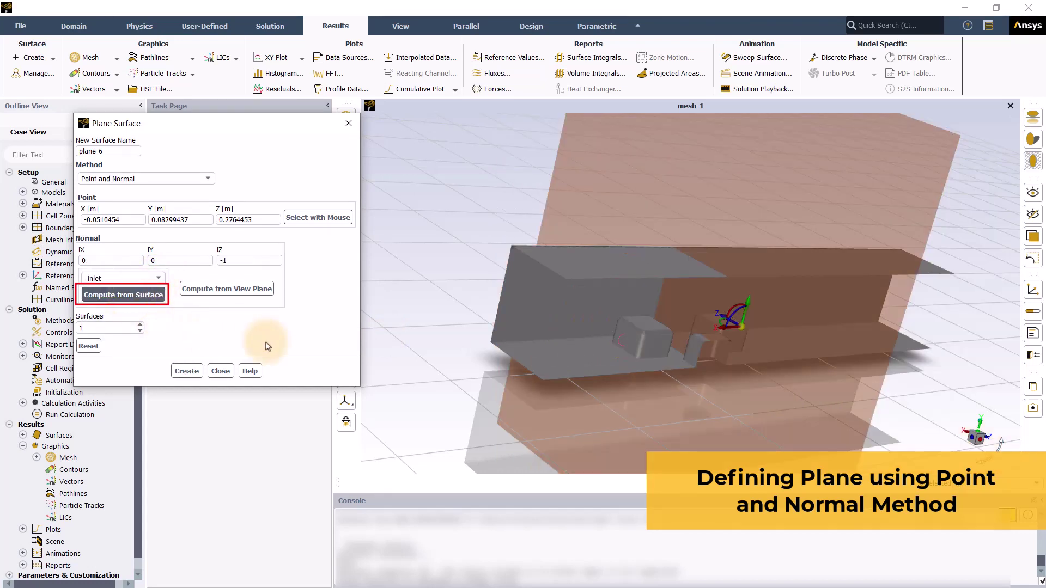
{"action": "left_click", "coordinate": [206, 180]}
Switch to a ZX plane, lower it to Y = 0.07036813, and create plane-6
{"action": "left_click", "coordinate": [198, 200]}
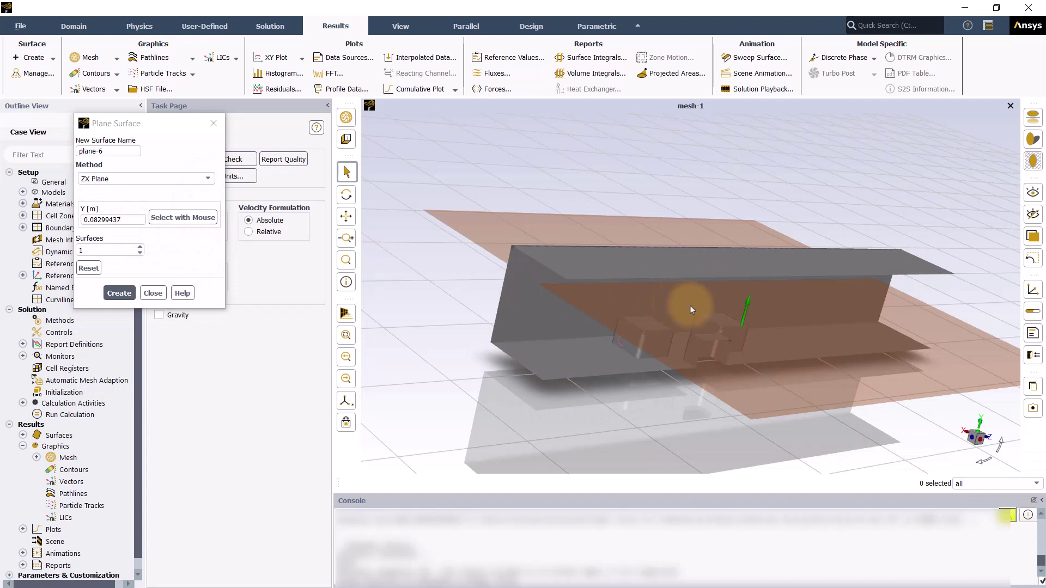
{"action": "left_click_drag", "start_coordinate": [746, 308], "coordinate": [744, 318]}
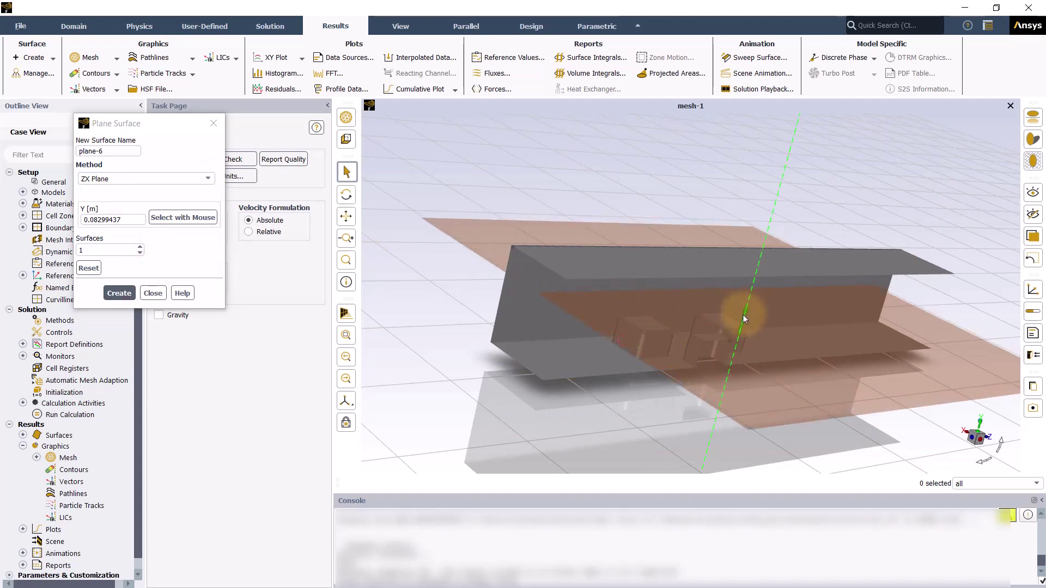
{"action": "left_click", "coordinate": [192, 264]}
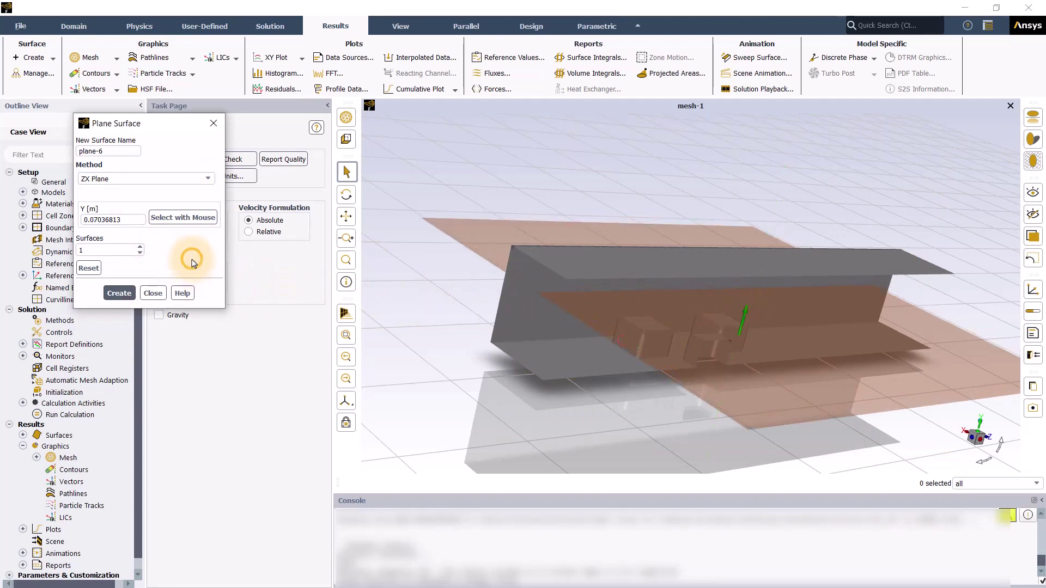
{"action": "left_click", "coordinate": [130, 295]}
{"action": "left_click", "coordinate": [148, 296]}
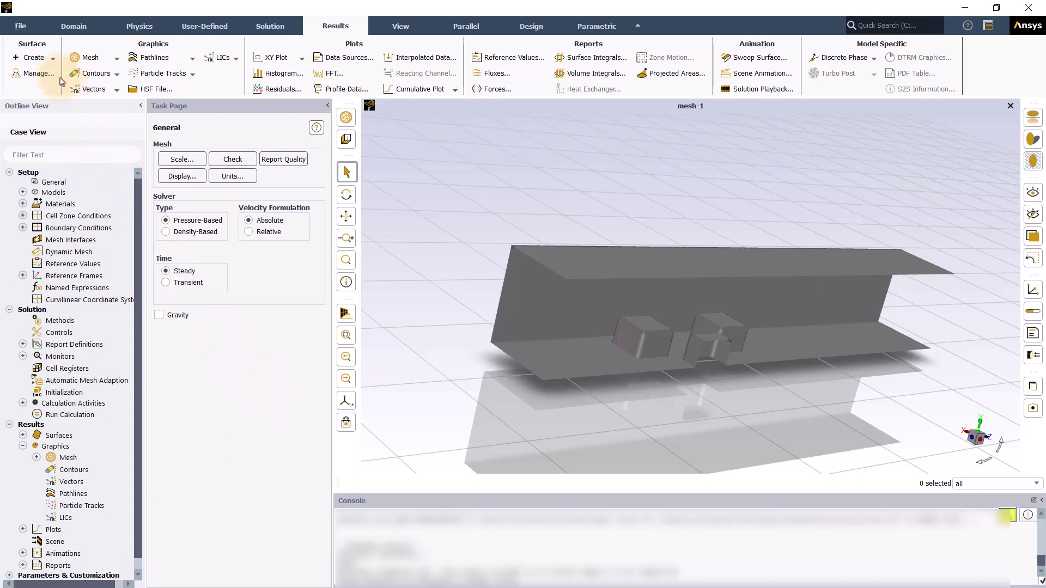
Start a new iso-surface, static-temperature-7, based on Temperature > Static Temperature
{"action": "left_click", "coordinate": [53, 58]}
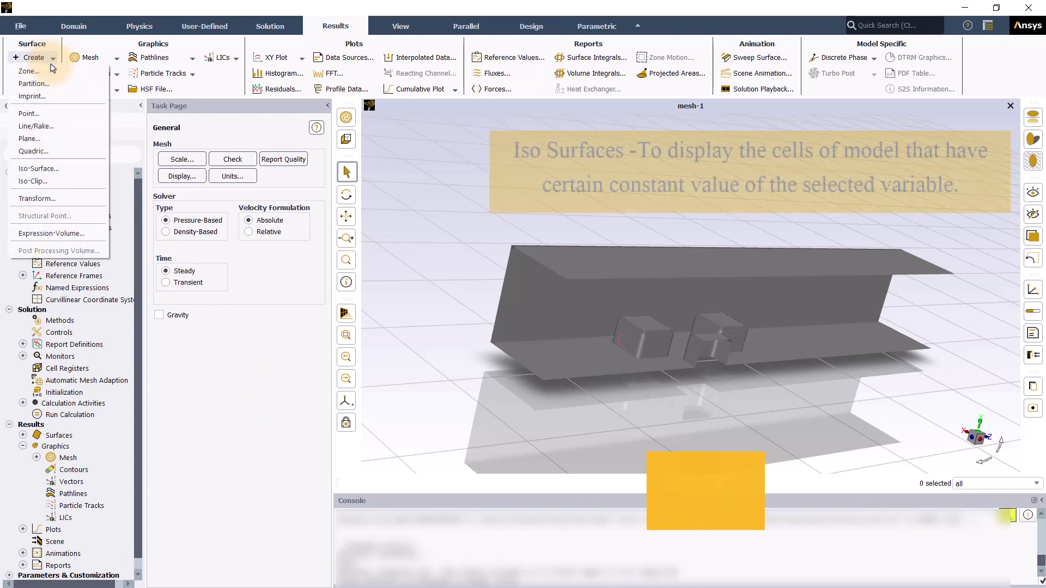
{"action": "left_click", "coordinate": [60, 169]}
{"action": "left_click_drag", "start_coordinate": [389, 286], "coordinate": [267, 183]}
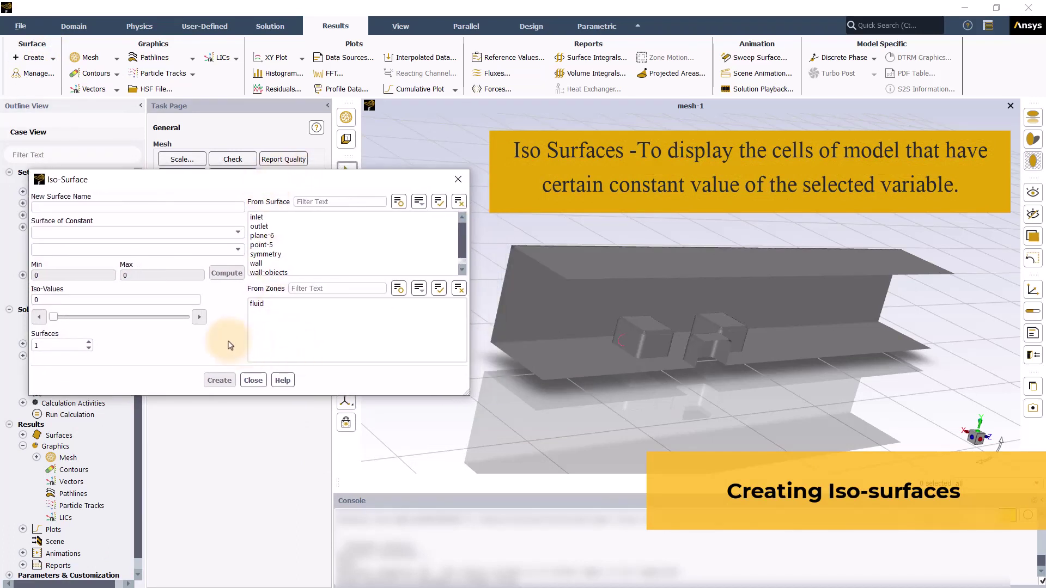
{"action": "left_click_drag", "start_coordinate": [229, 183], "coordinate": [230, 191]}
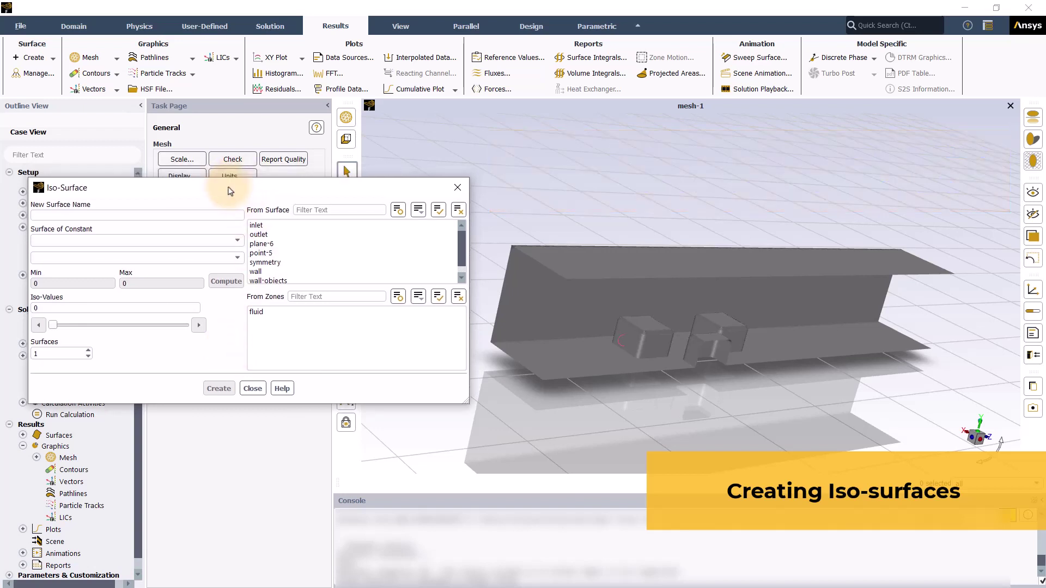
{"action": "left_click", "coordinate": [238, 241]}
{"action": "scroll", "coordinate": [215, 327], "scroll_direction": "down", "scroll_amount": 1}
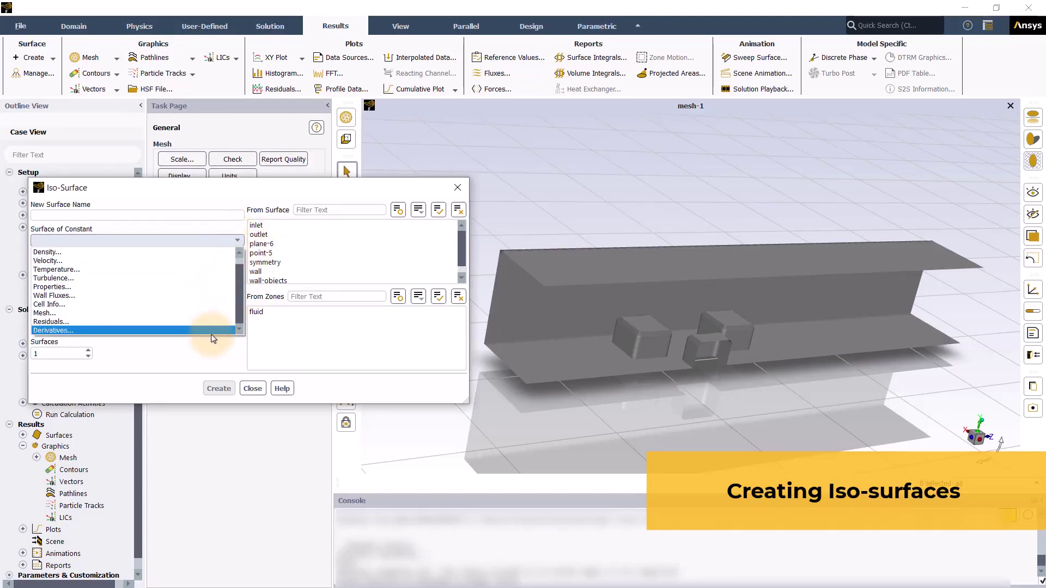
{"action": "left_click", "coordinate": [219, 270]}
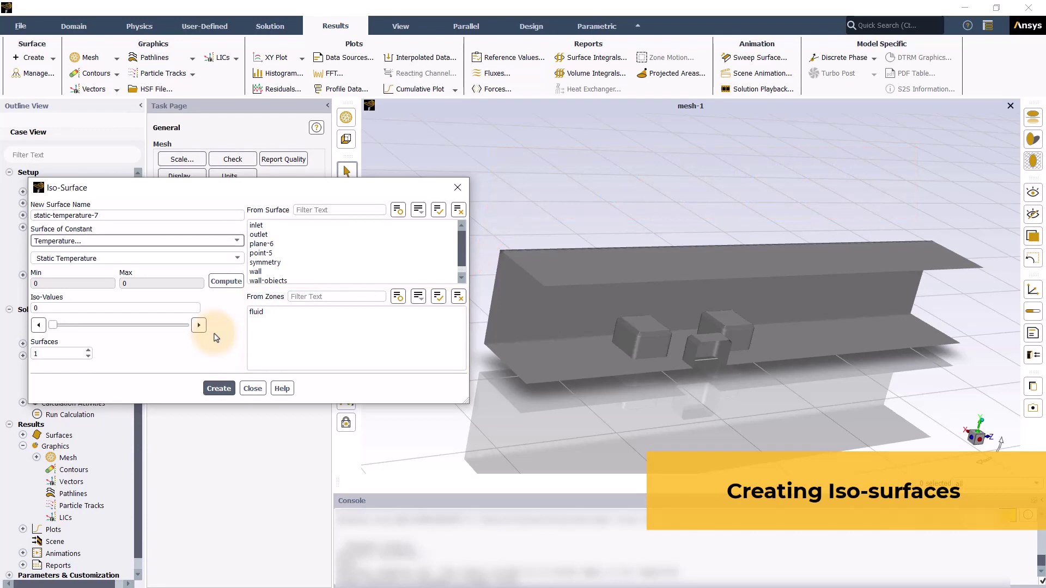
{"action": "left_click_drag", "start_coordinate": [187, 190], "coordinate": [191, 194]}
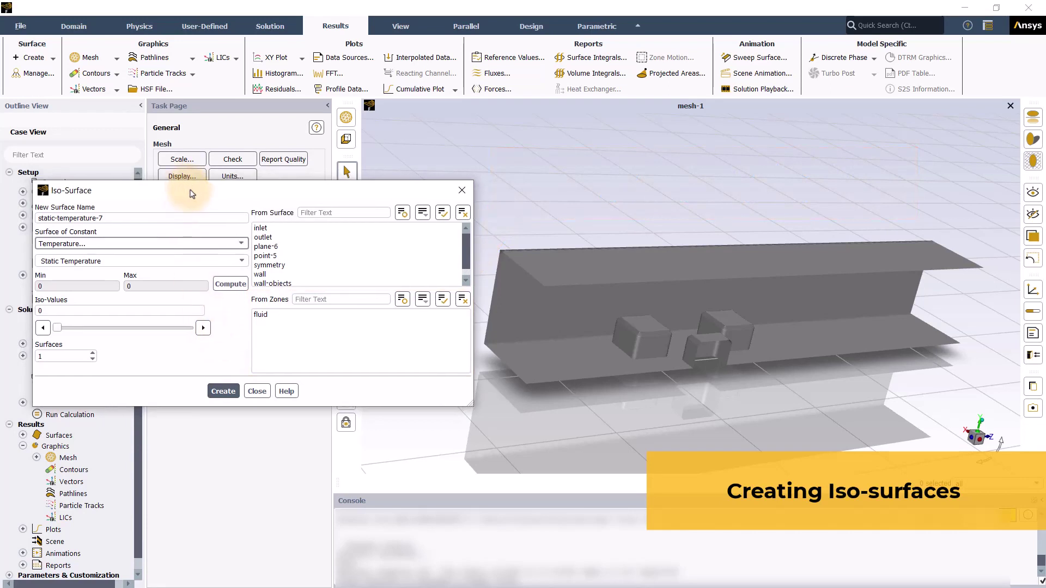
Compute the 9.997531–259.2527 C temperature range and set the iso-value to 25
{"action": "left_click", "coordinate": [229, 285]}
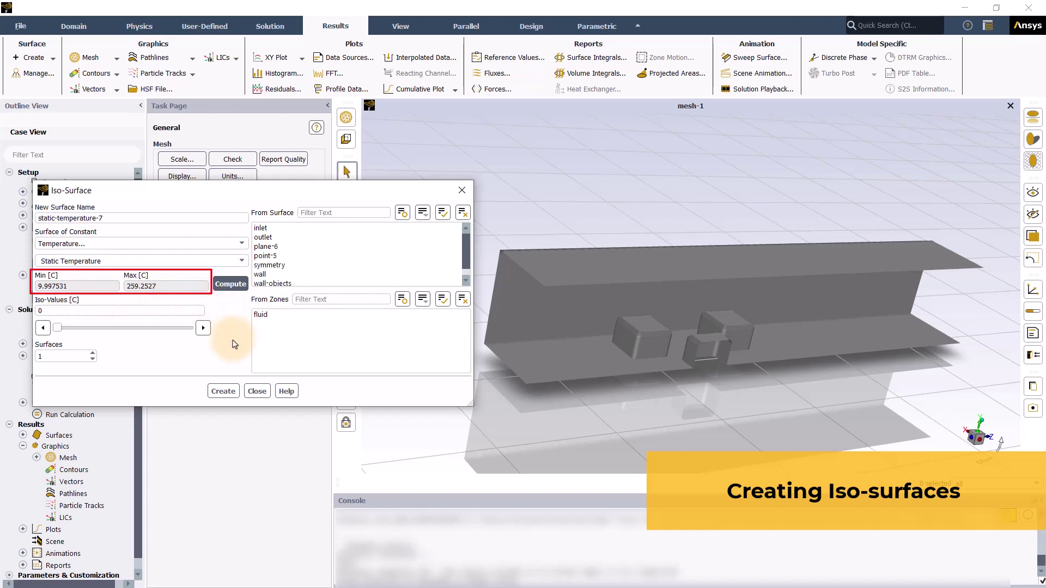
{"action": "left_click", "coordinate": [57, 328]}
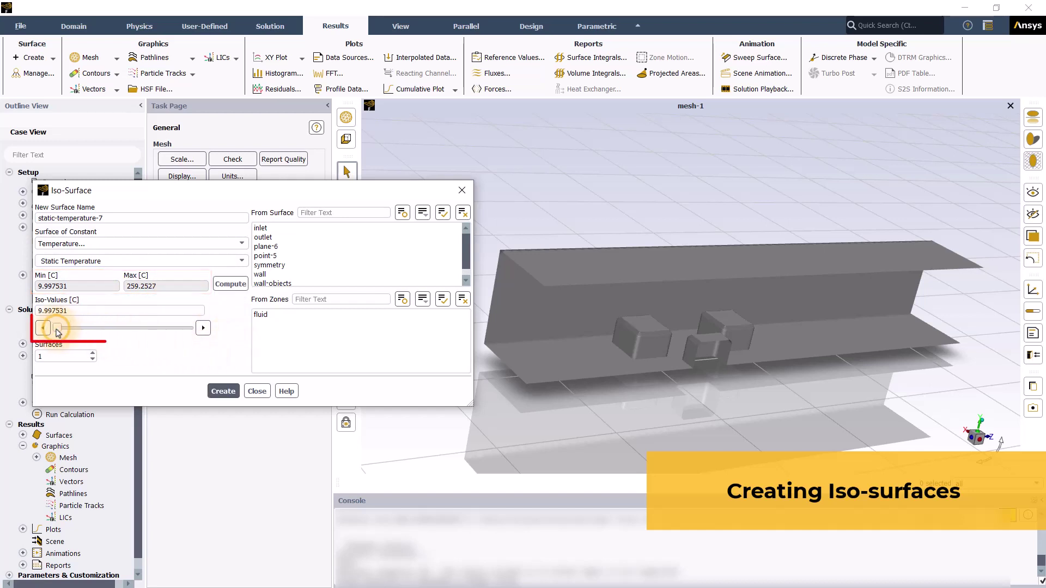
{"action": "left_click_drag", "start_coordinate": [58, 332], "coordinate": [64, 334]}
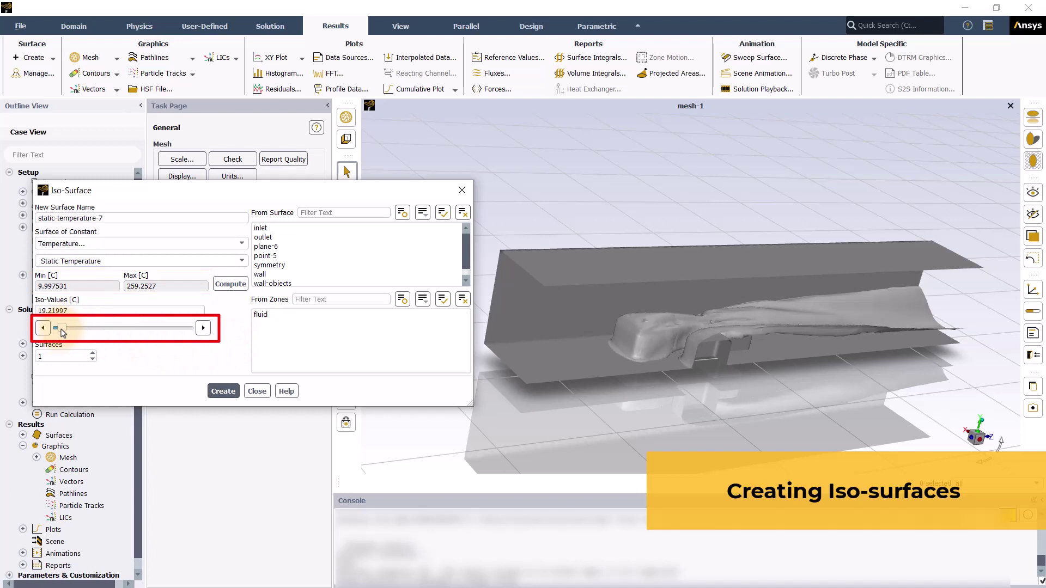
{"action": "left_click_drag", "start_coordinate": [62, 332], "coordinate": [66, 332]}
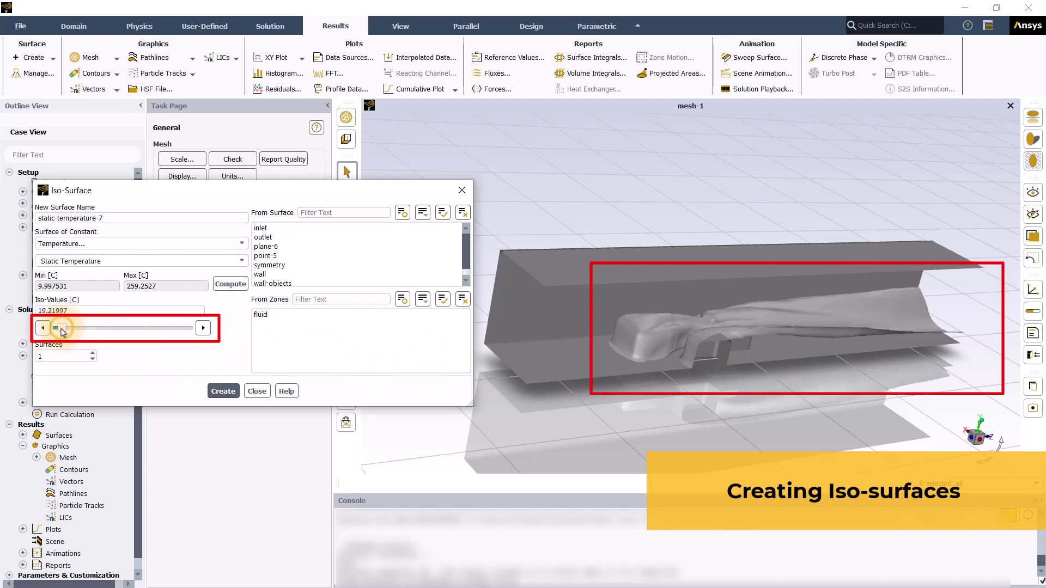
{"action": "left_click_drag", "start_coordinate": [61, 330], "coordinate": [61, 331]}
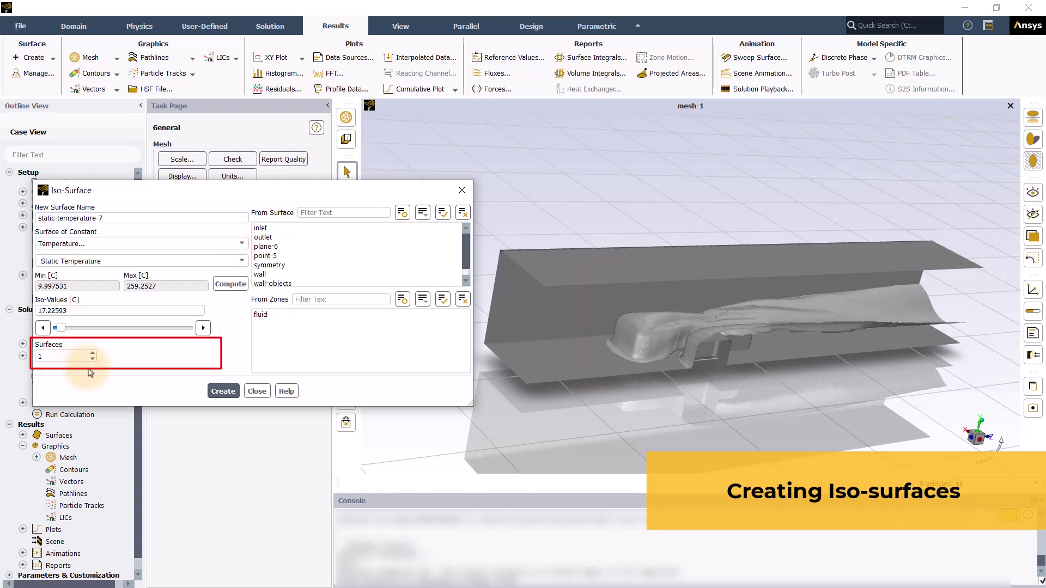
{"action": "left_click_drag", "start_coordinate": [67, 311], "coordinate": [36, 312]}
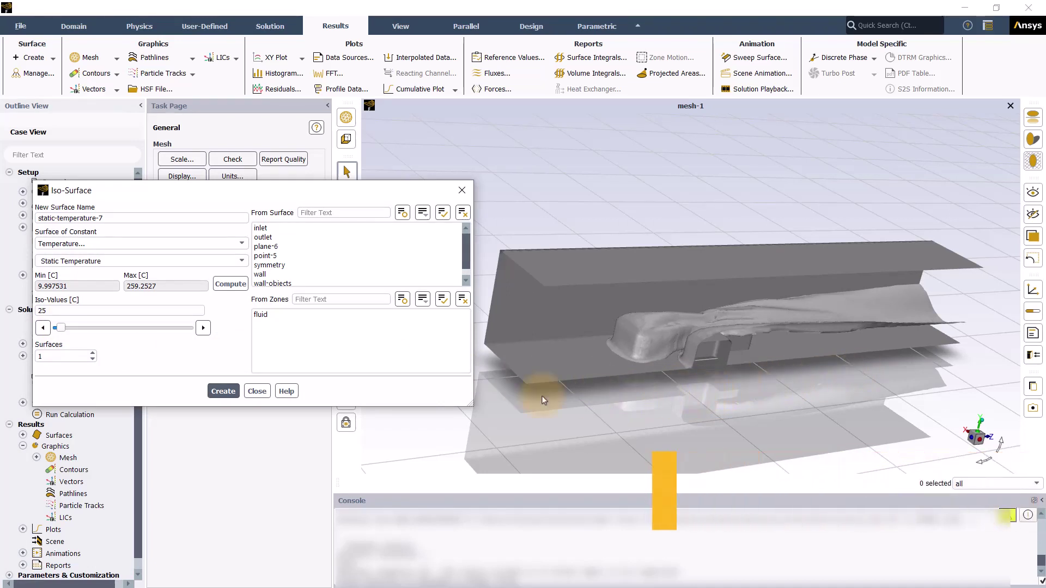
Create static-temperature-7 at 25 C and display it in the channel view
{"action": "left_click", "coordinate": [223, 391]}
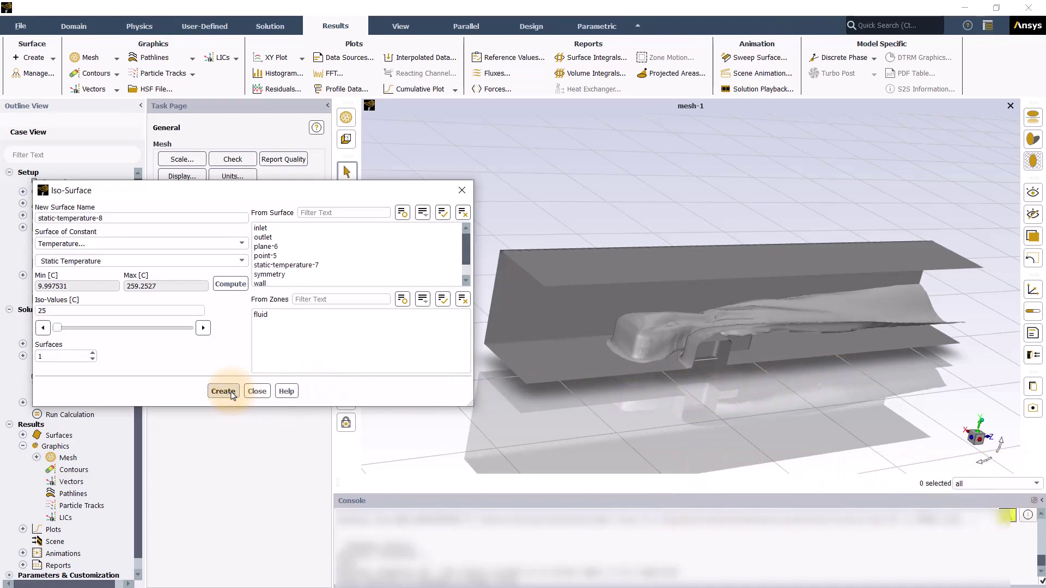
{"action": "left_click", "coordinate": [256, 391]}
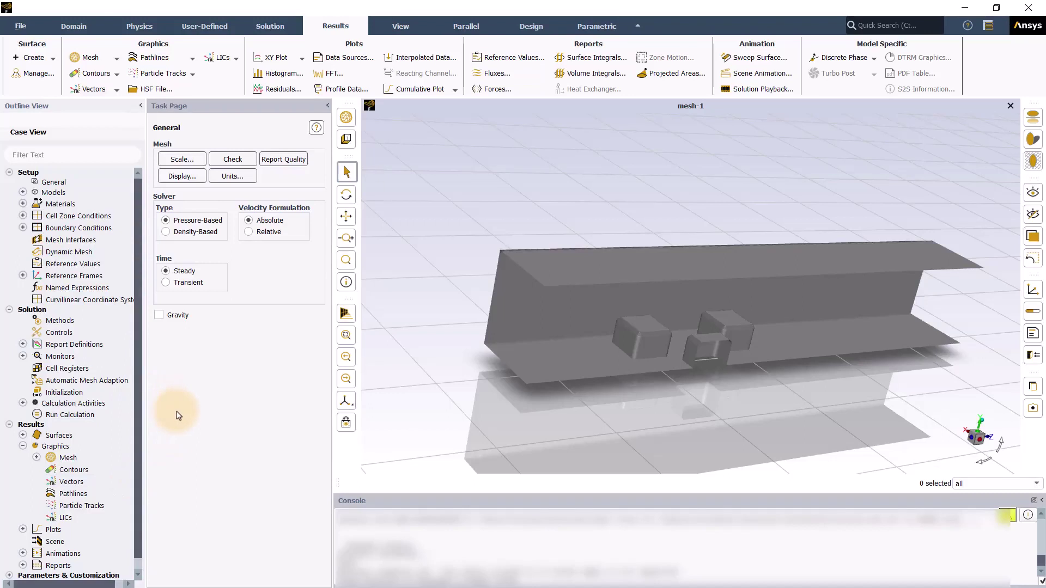
{"action": "left_click", "coordinate": [23, 435]}
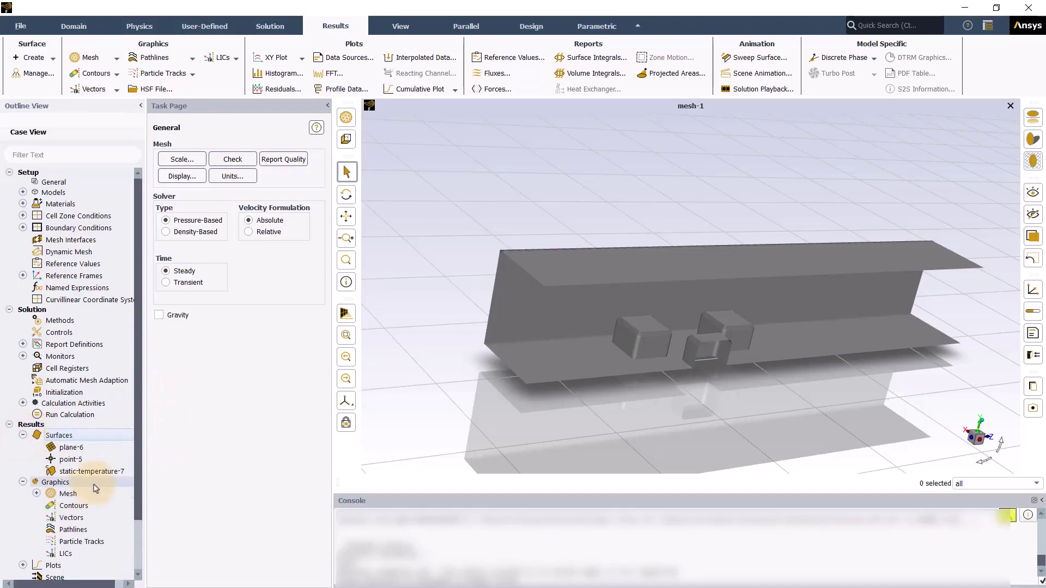
{"action": "left_click_drag", "start_coordinate": [91, 471], "coordinate": [570, 403]}
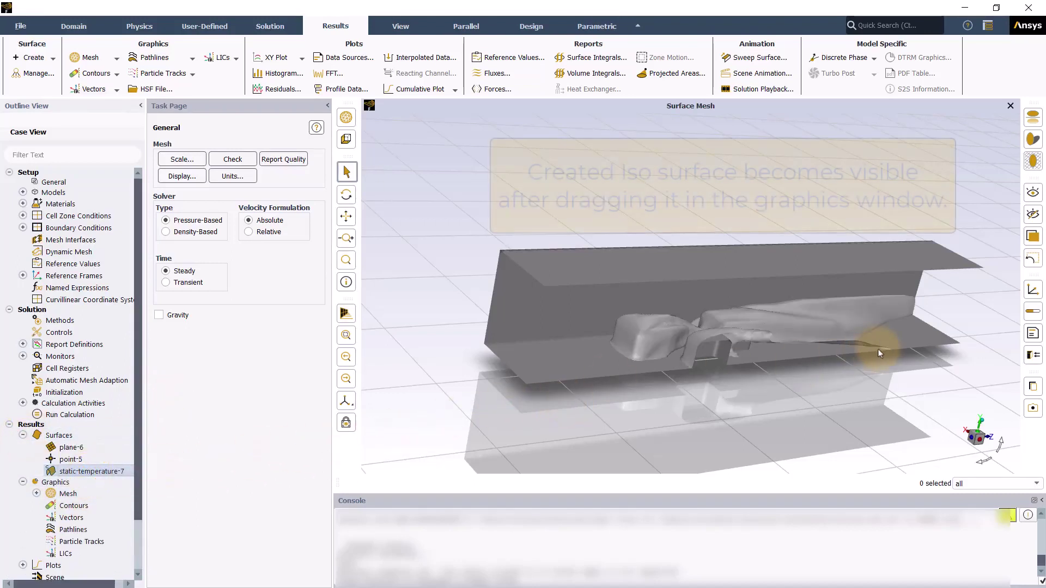
Hide the static-temperature-7 iso-surface so only the channel walls and obstacles show
{"action": "scroll", "coordinate": [877, 348], "scroll_direction": "up", "scroll_amount": 3}
{"action": "scroll", "coordinate": [692, 428], "scroll_direction": "down", "scroll_amount": 2}
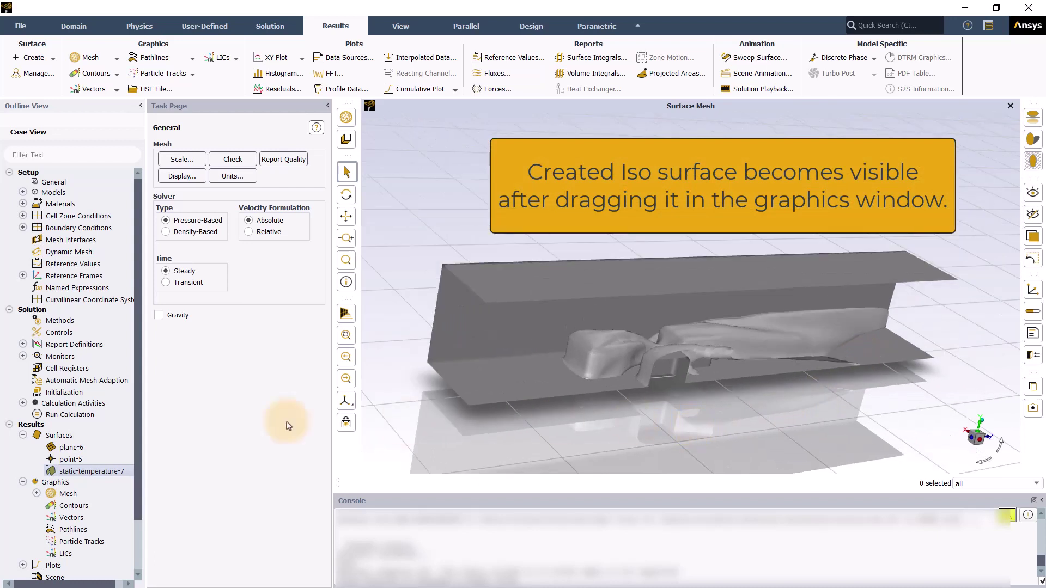
{"action": "left_click", "coordinate": [828, 344]}
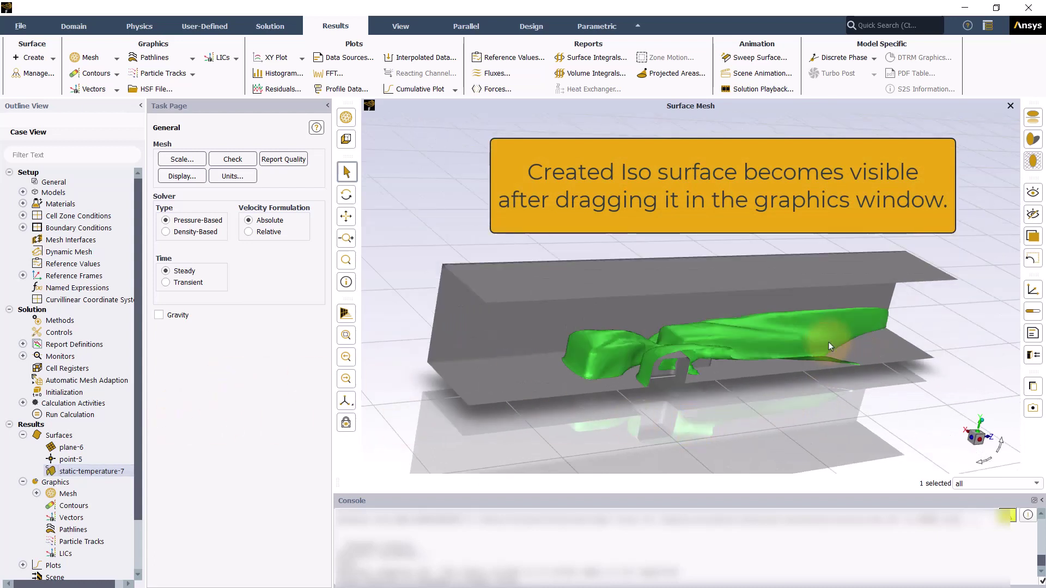
{"action": "right_click", "coordinate": [828, 342]}
{"action": "mouse_move", "coordinate": [880, 410]}
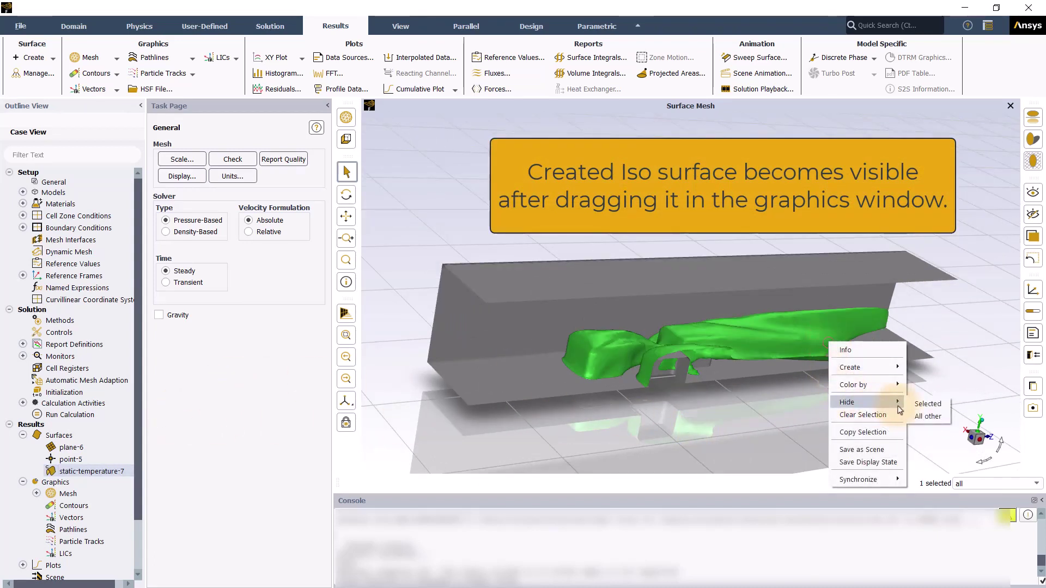
{"action": "left_click", "coordinate": [926, 404]}
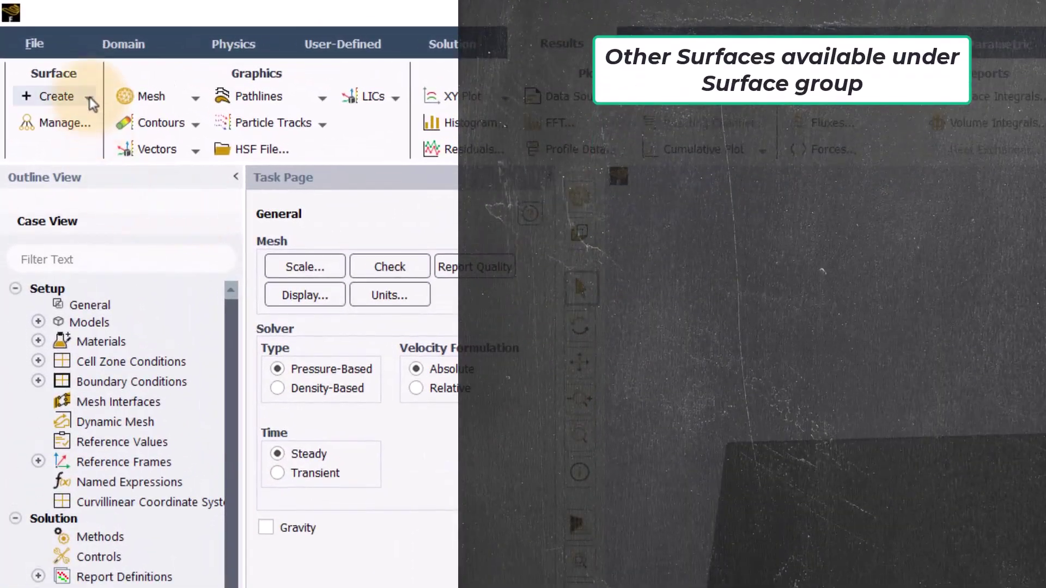
{"action": "left_click", "coordinate": [90, 96]}
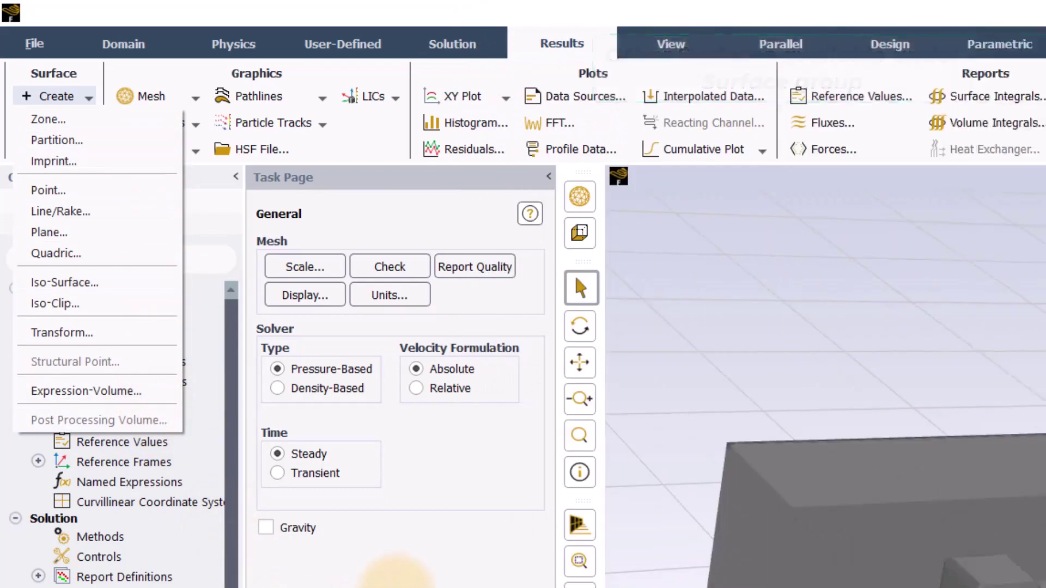
{"action": "left_click", "coordinate": [574, 276]}
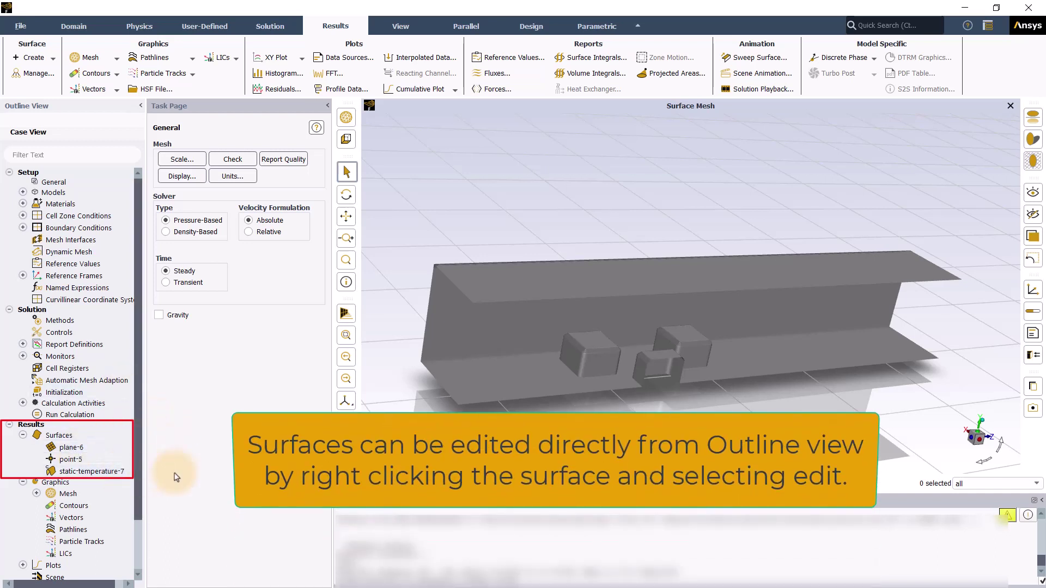
{"action": "right_click", "coordinate": [73, 449]}
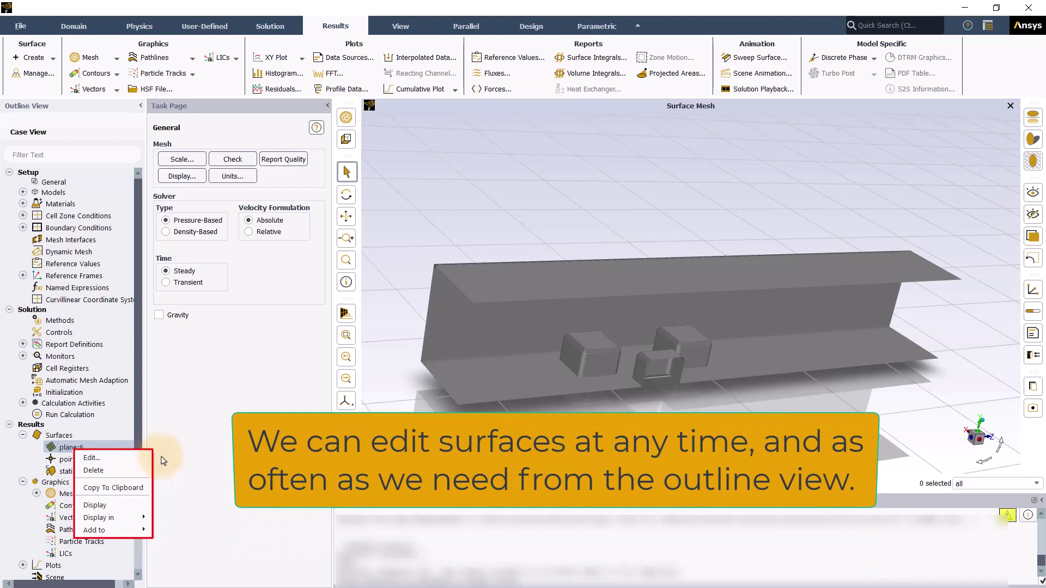
{"action": "left_click", "coordinate": [163, 461]}
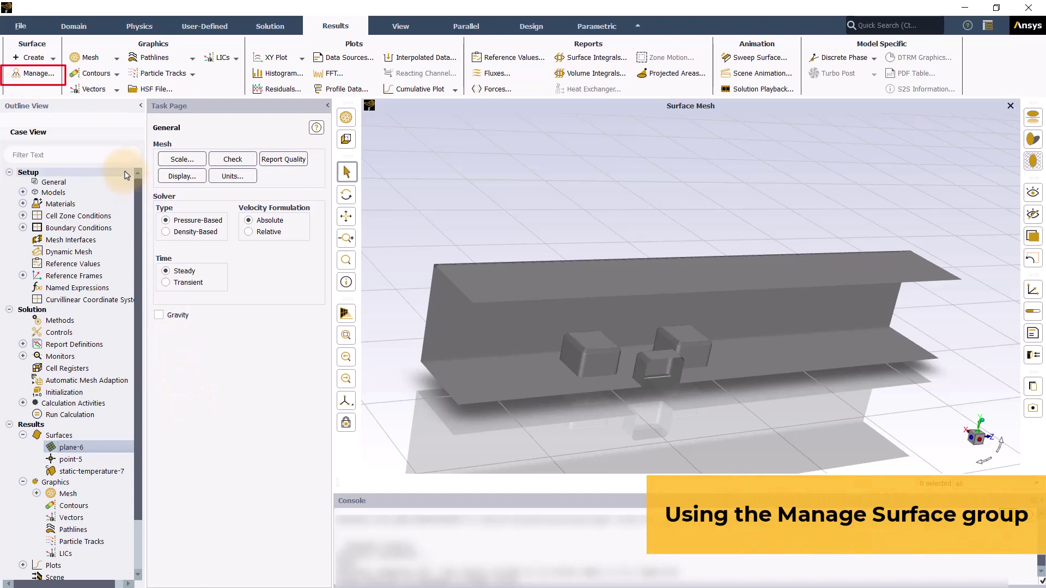
Open the Surfaces manager from Results > Surface > Manage and shift it slightly left
{"action": "left_click", "coordinate": [42, 78]}
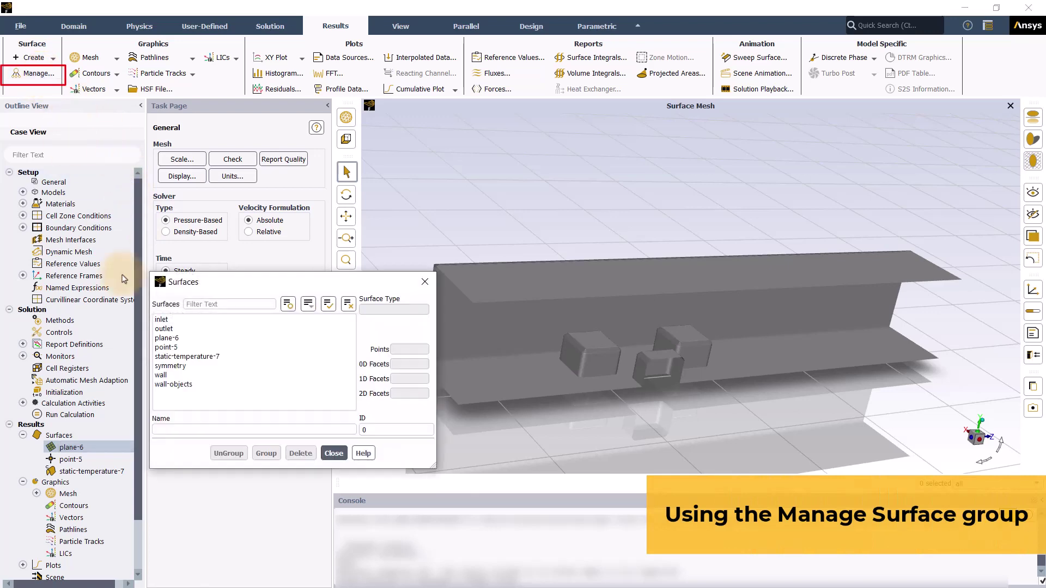
{"action": "left_click_drag", "start_coordinate": [253, 281], "coordinate": [232, 278]}
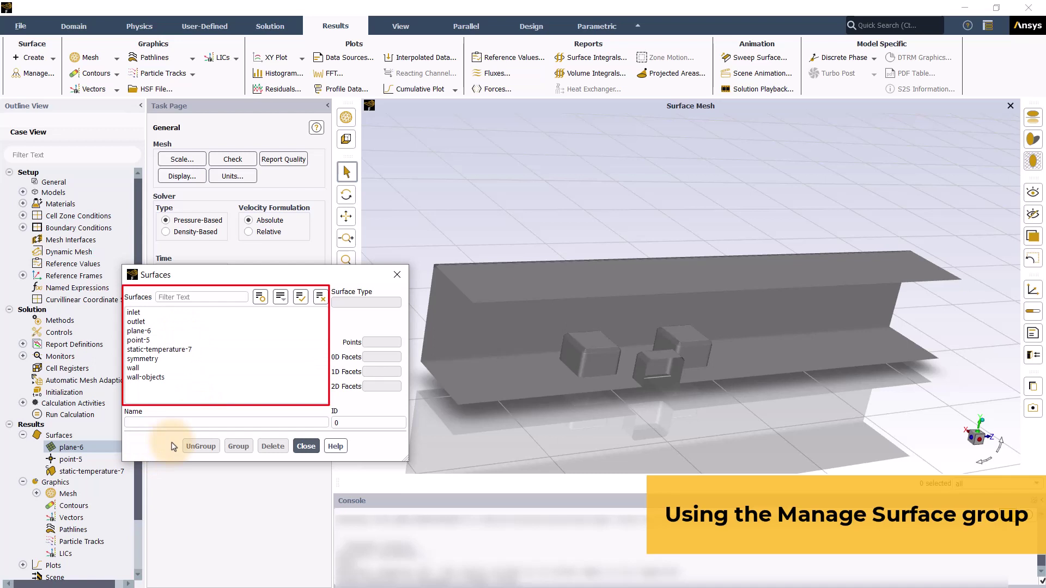
Group wall and wall-objects into group-0, ungroup them, then inspect inlet's properties
{"action": "left_click", "coordinate": [188, 376]}
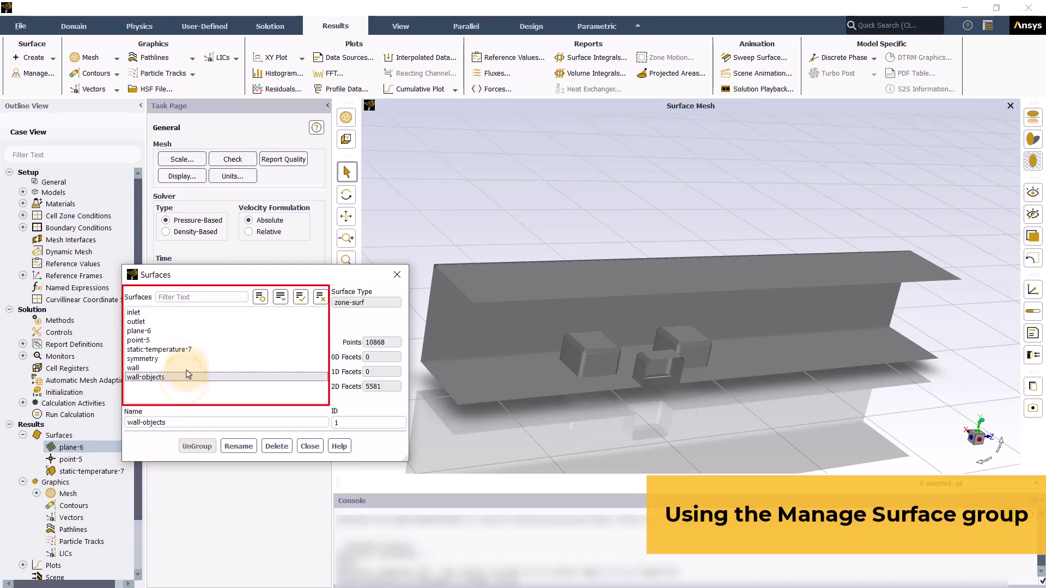
{"action": "left_click", "coordinate": [185, 367]}
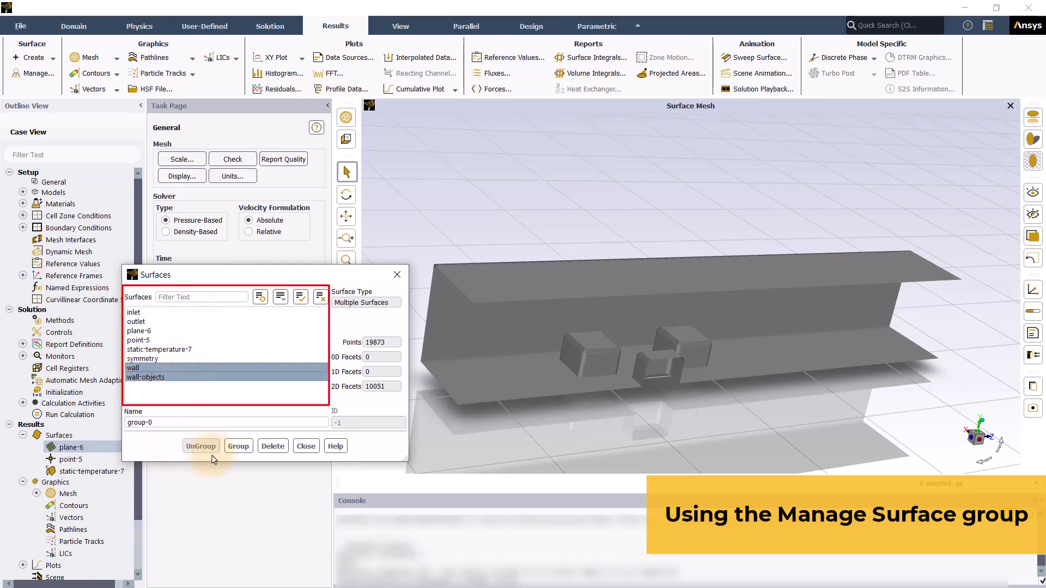
{"action": "left_click", "coordinate": [231, 450]}
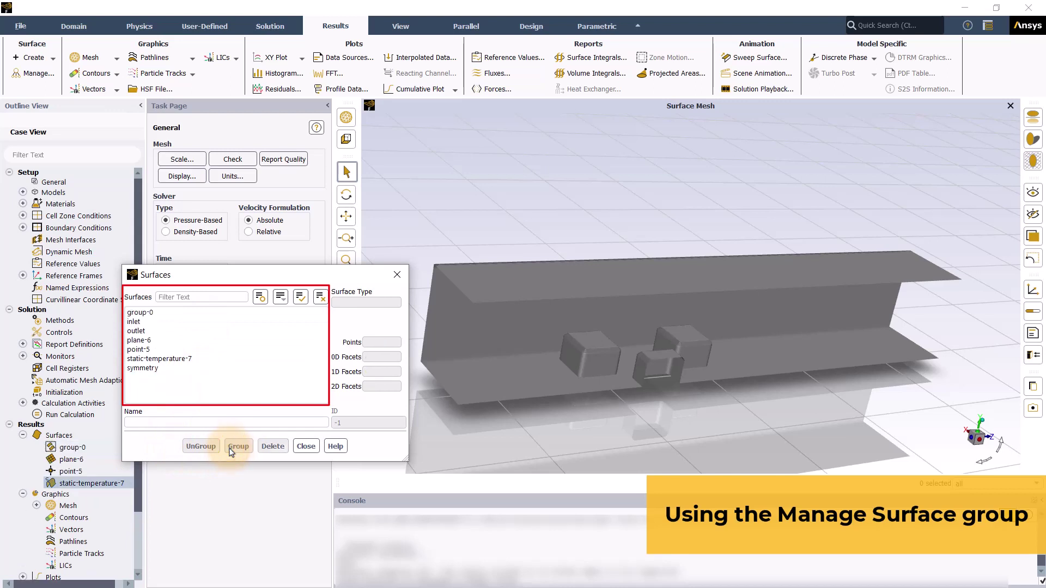
{"action": "left_click", "coordinate": [177, 312]}
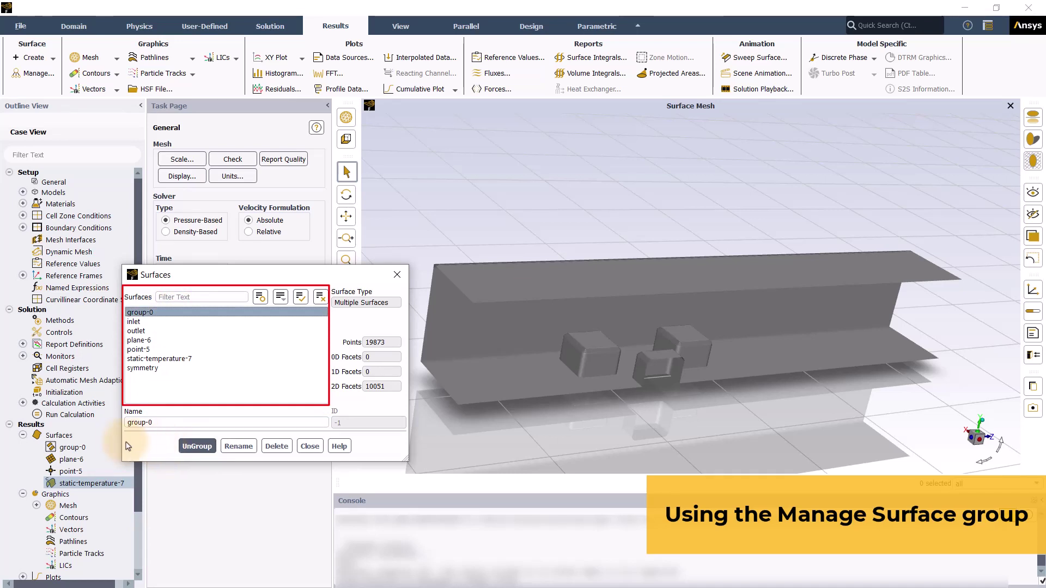
{"action": "left_click", "coordinate": [191, 446]}
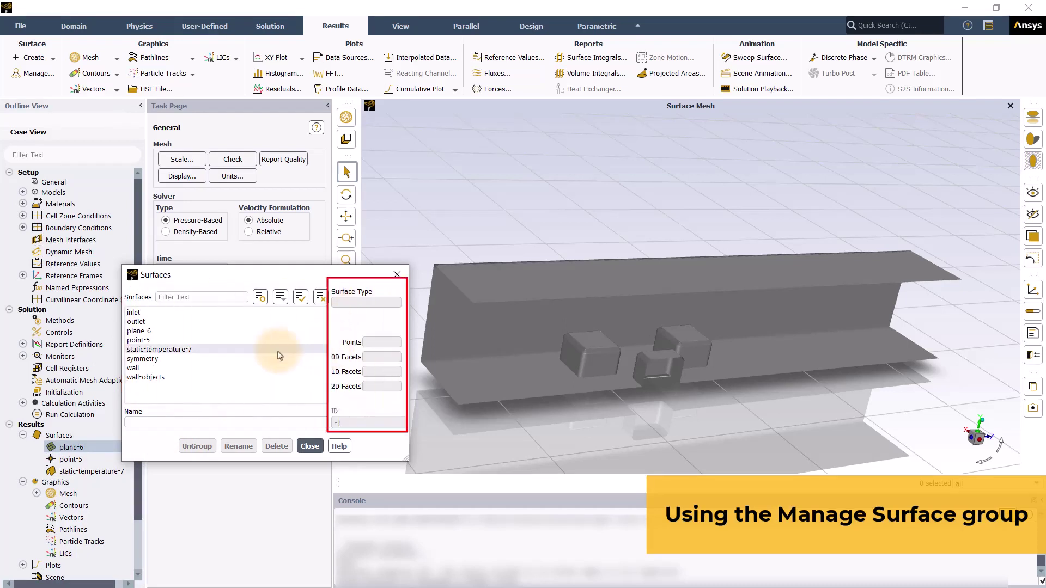
{"action": "left_click", "coordinate": [238, 313]}
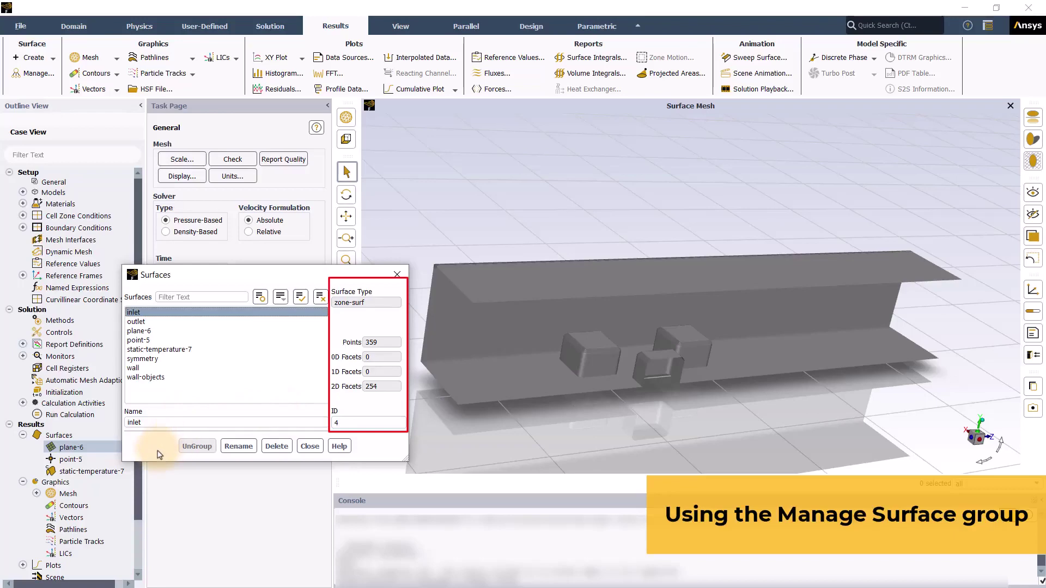
{"action": "left_click", "coordinate": [234, 312]}
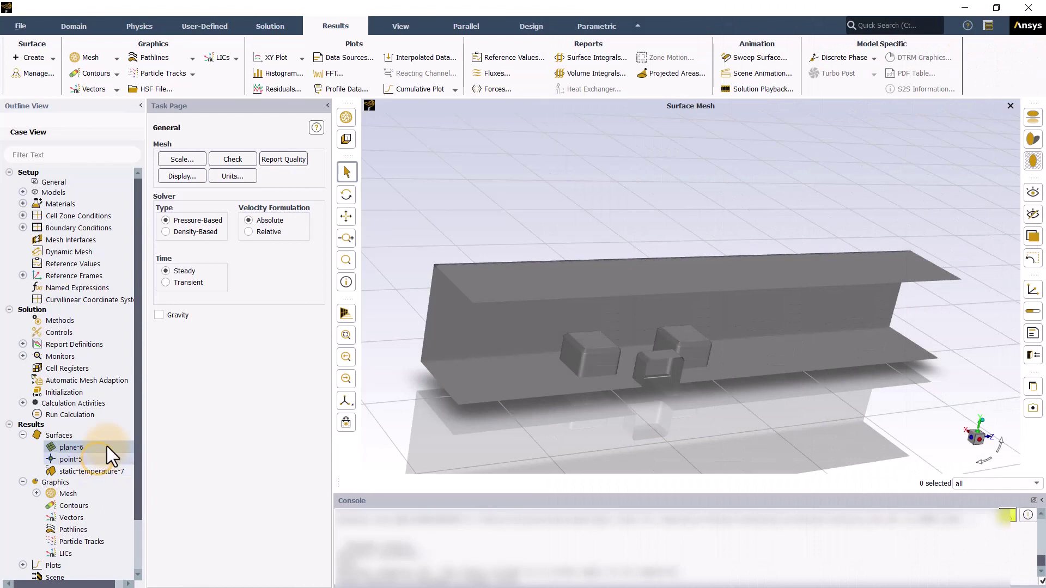
Show the Group, Delete and Display actions for plane-6 and point-5 together
{"action": "right_click", "coordinate": [106, 446]}
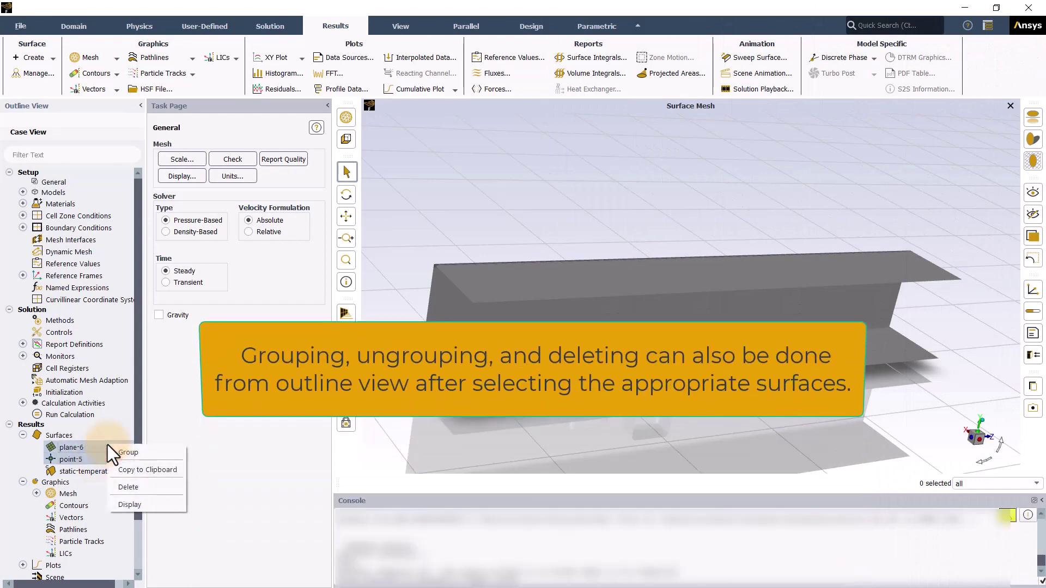